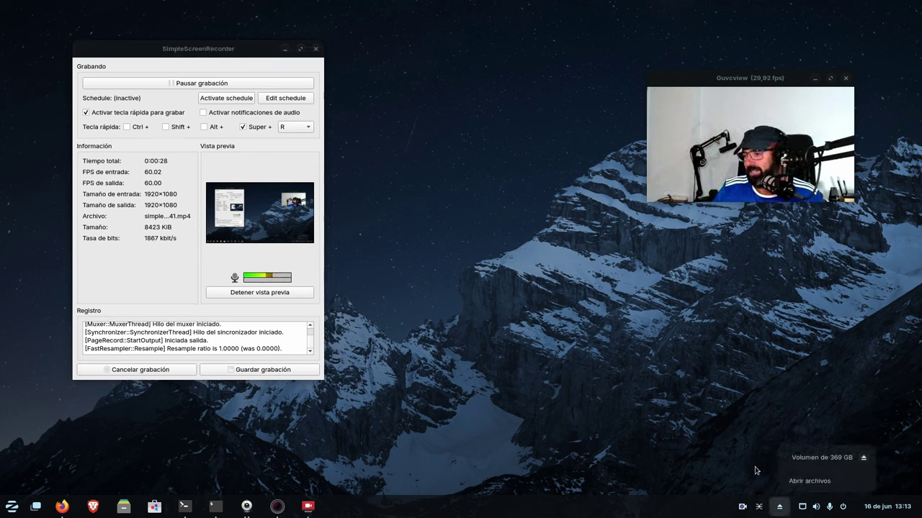
Hide the SimpleScreenRecorder window and look at the webcam's color settings in Cameractrls
right_click(743, 506)
left_click(730, 467)
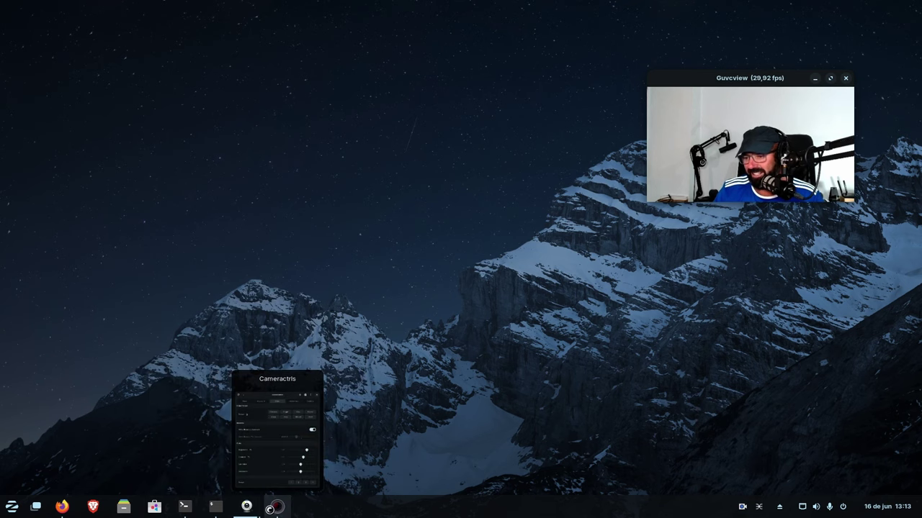
left_click(271, 507)
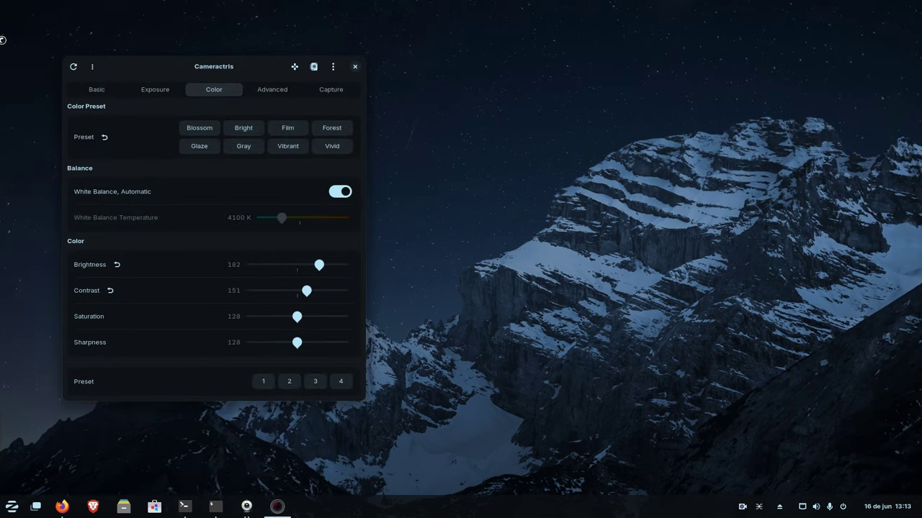
mouse_move(1, 1)
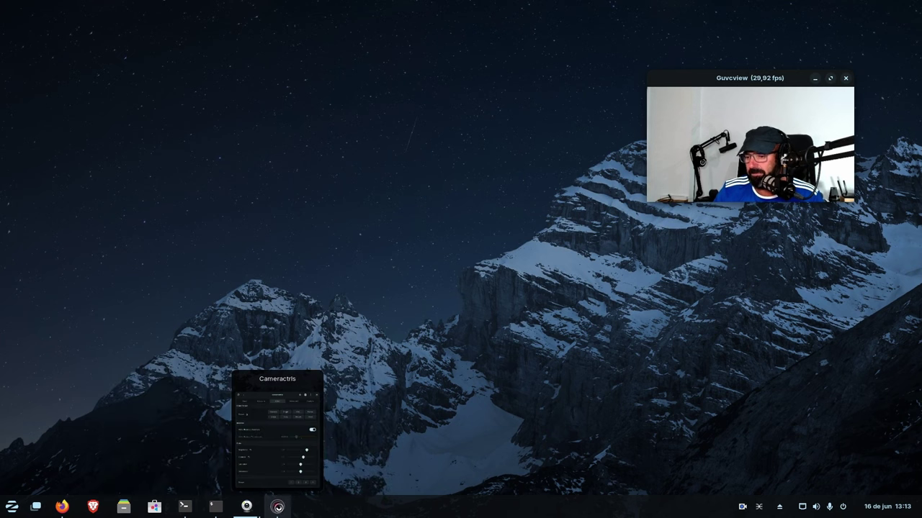
mouse_move(249, 506)
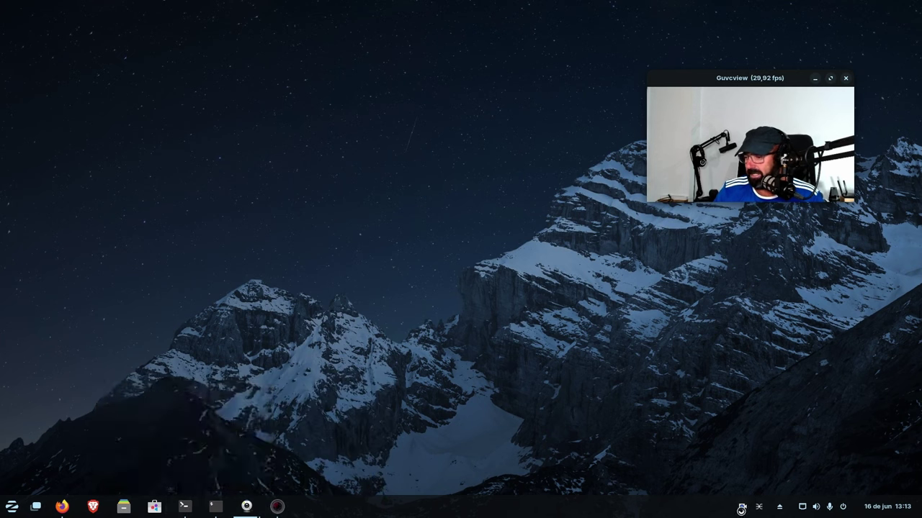
Show the SimpleScreenRecorder window again and reposition it on the desktop
left_click(742, 507)
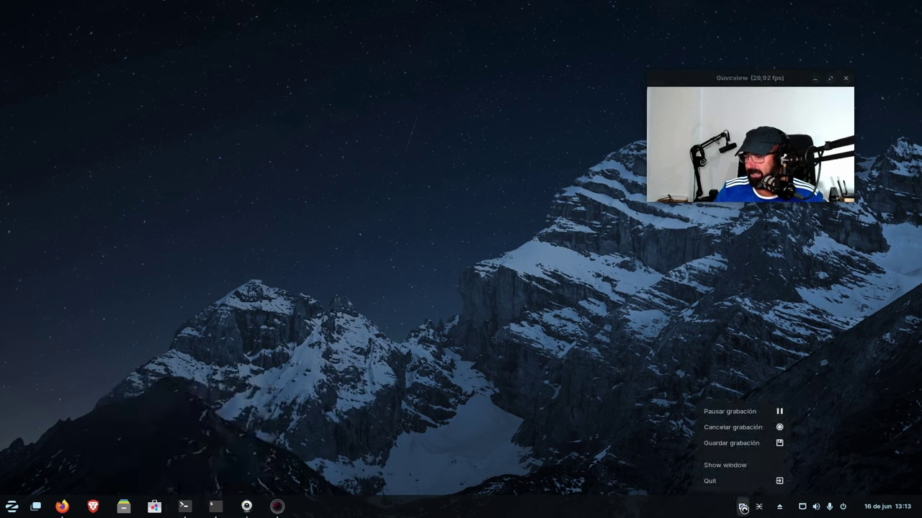
left_click(734, 468)
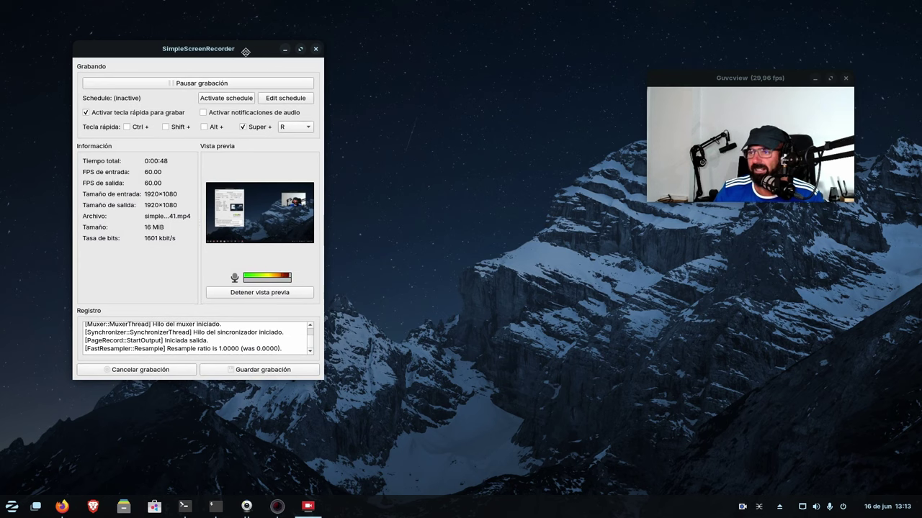
left_click_drag(247, 41, 216, 74)
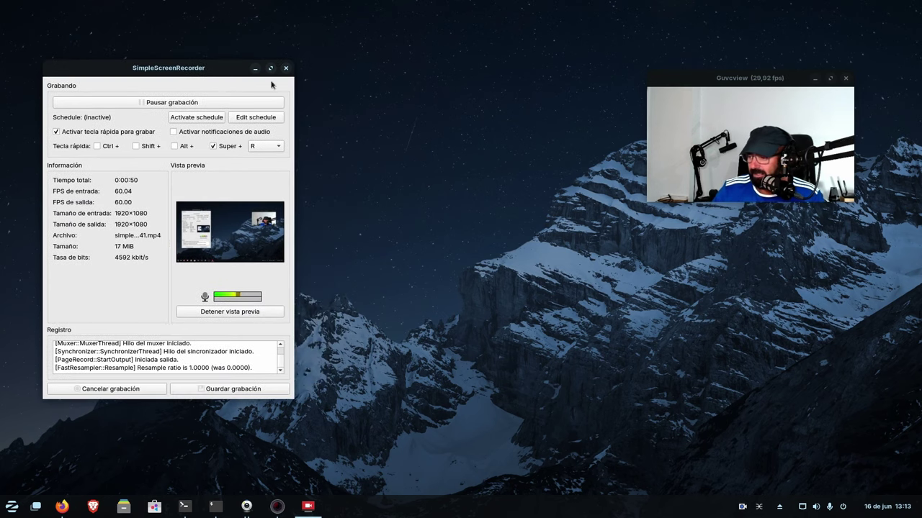
Bring up the PipeWire graph window and move it lower, partly uncovering the SimpleScreenRecorder window
left_click(760, 509)
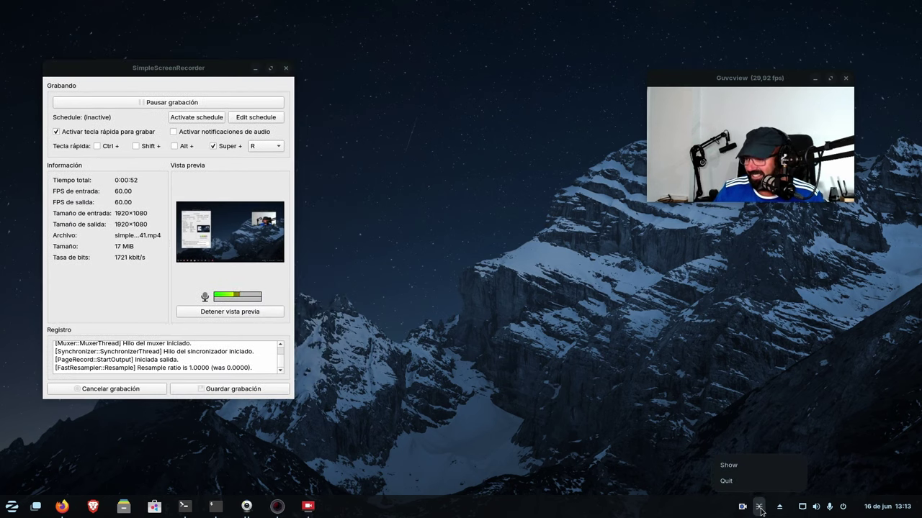
left_click(734, 468)
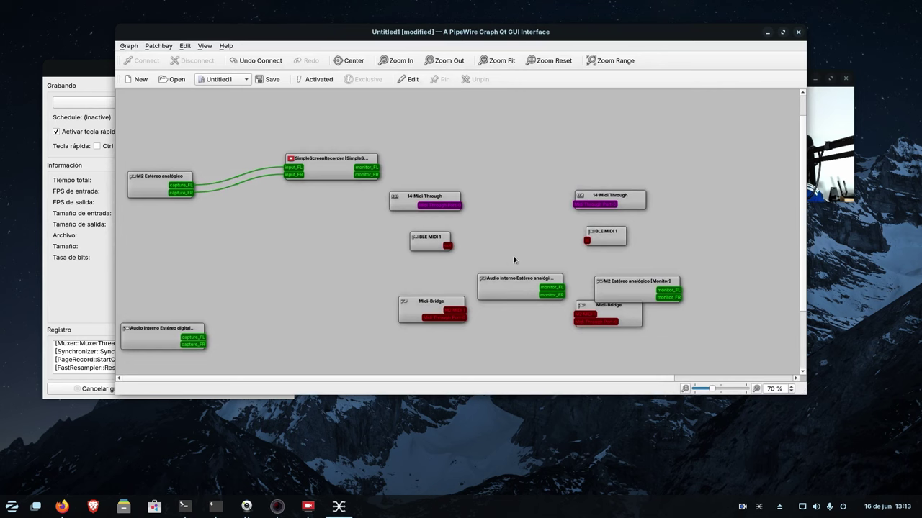
left_click_drag(656, 55, 562, 150)
Set the Guvcview webcam window to stay always on top and move it closer to the desktop's corner
right_click(748, 83)
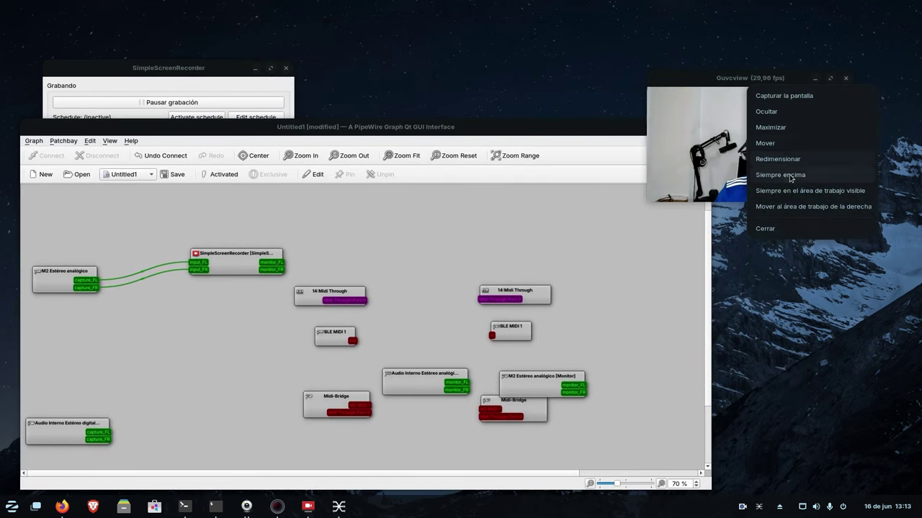
left_click(717, 174)
left_click_drag(758, 74, 786, 34)
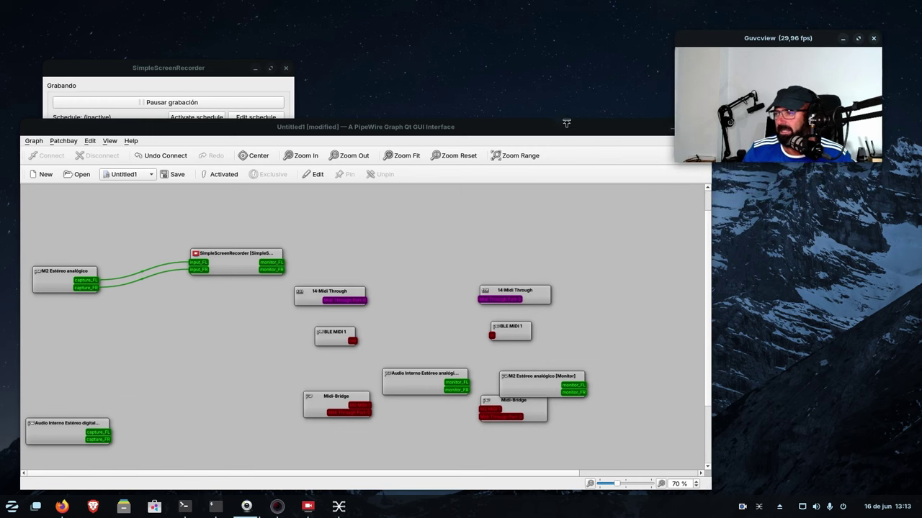
Arrange the PipeWire graph and SimpleScreenRecorder windows so the audio meter and the M2 connections are visible together
left_click_drag(485, 130, 475, 100)
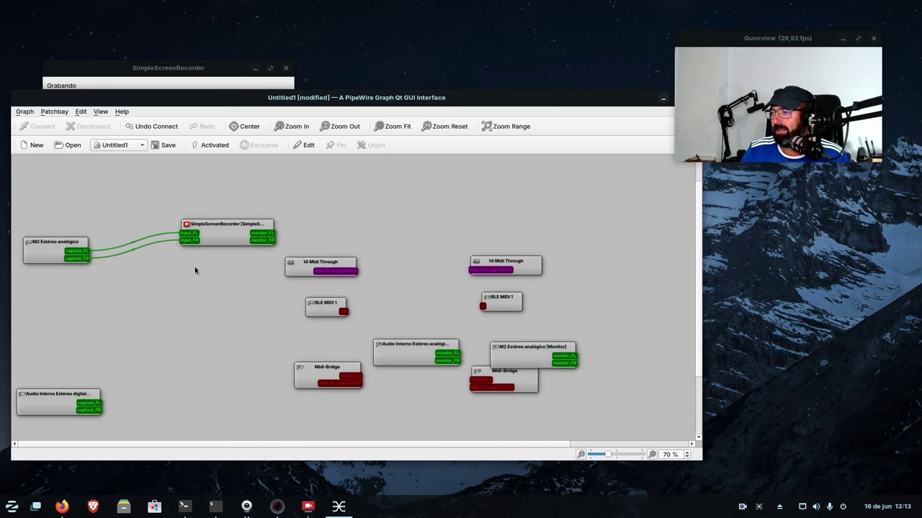
left_click_drag(324, 101, 318, 230)
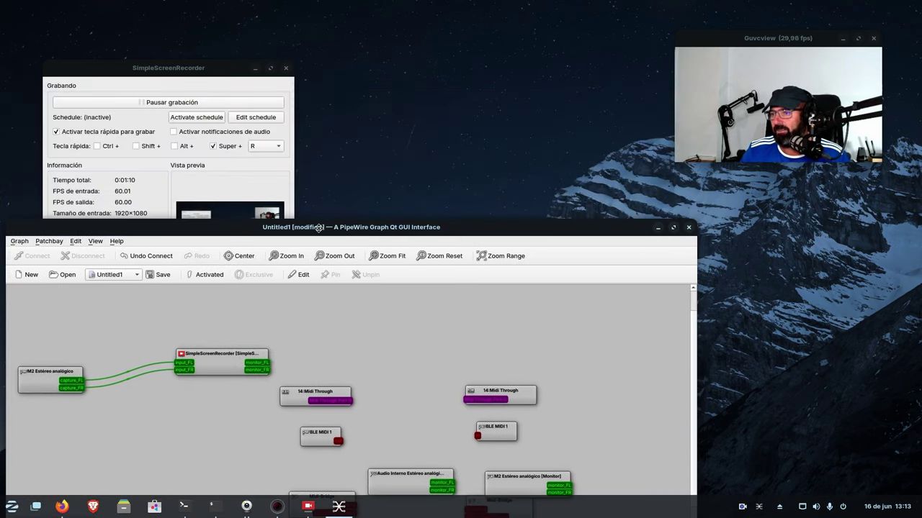
left_click_drag(226, 72, 542, 36)
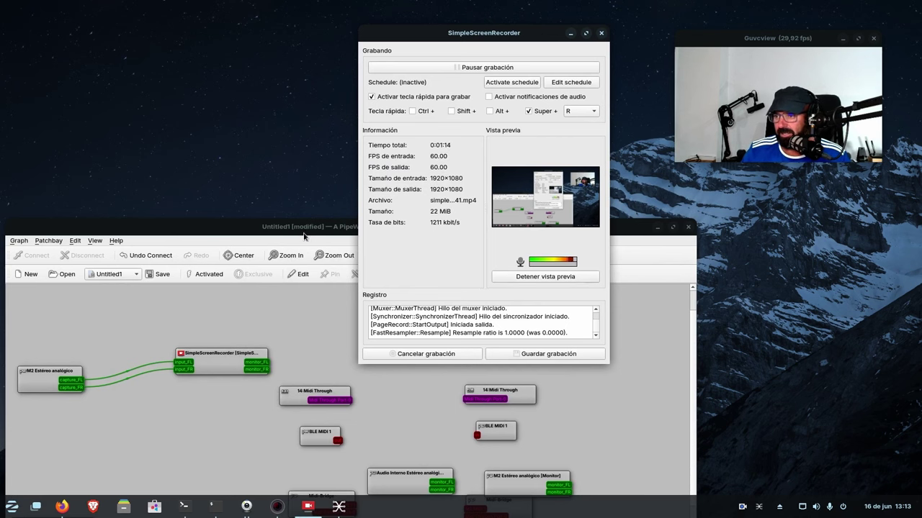
left_click_drag(304, 234, 526, 345)
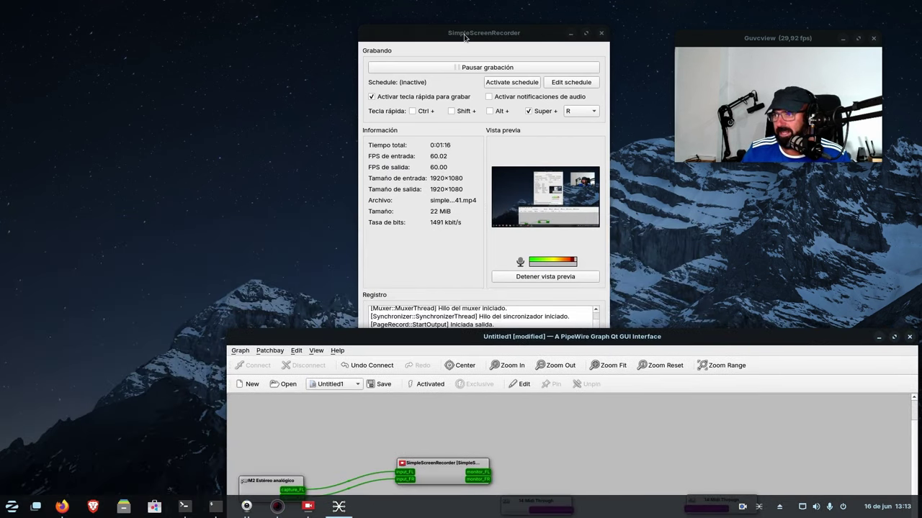
left_click_drag(465, 37, 119, 43)
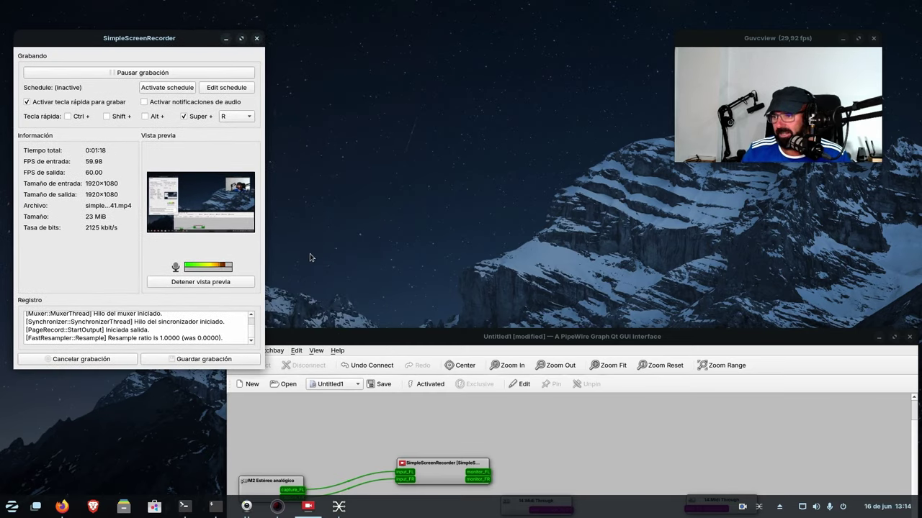
double_click(386, 338)
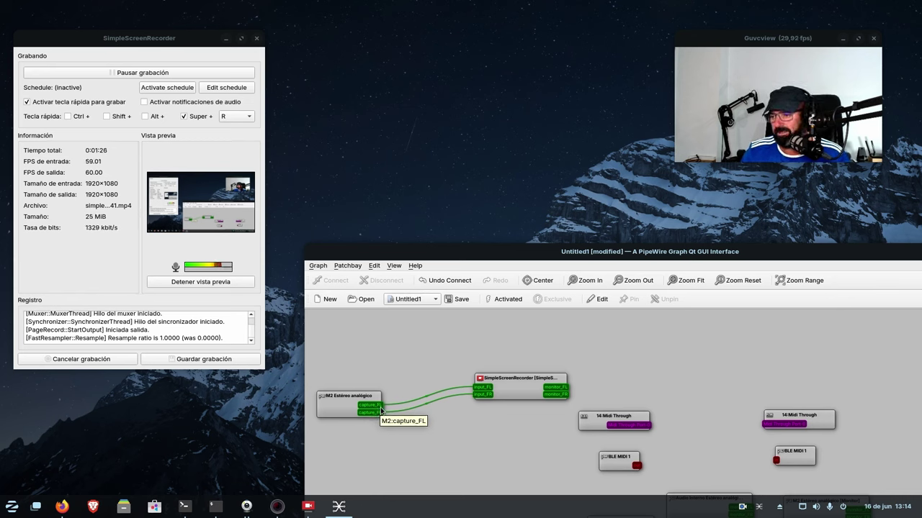
Connect the M2 capture_FL port to SimpleScreenRecorder's input_FR port and reposition the graph window
left_click_drag(381, 411, 487, 399)
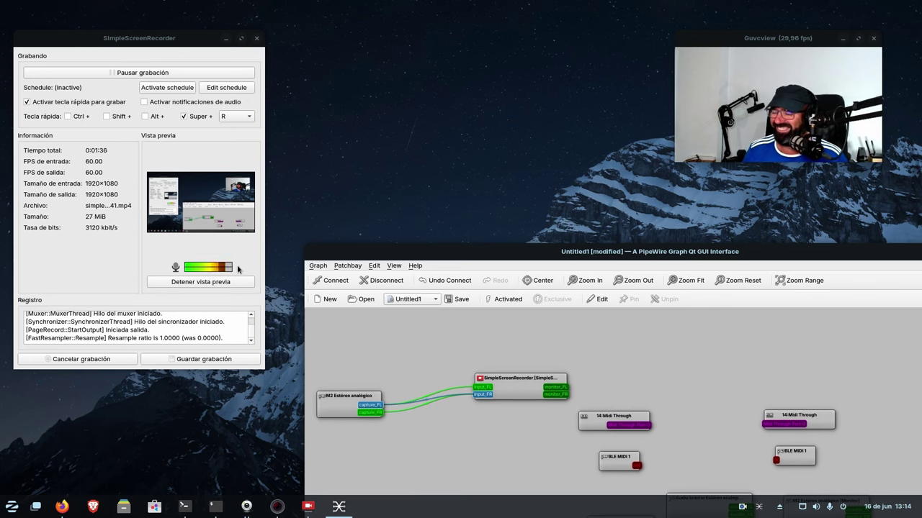
left_click(426, 461)
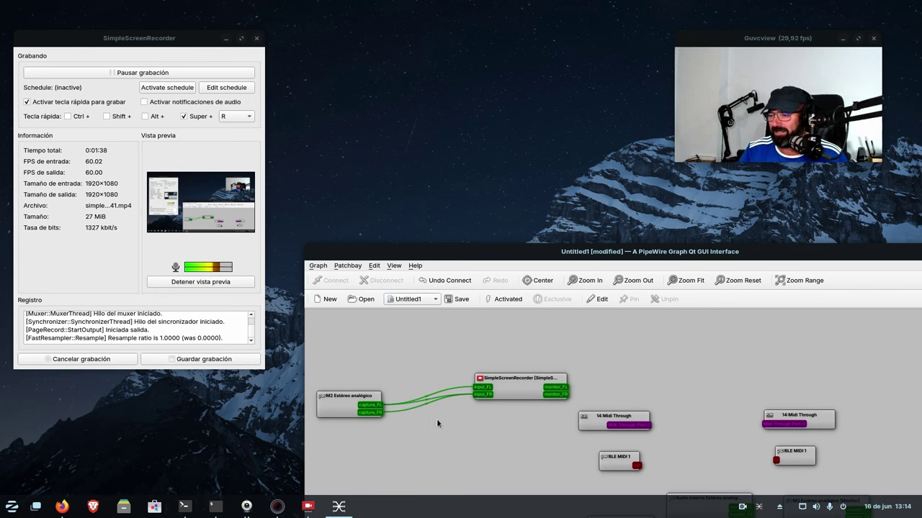
left_click_drag(599, 248, 518, 207)
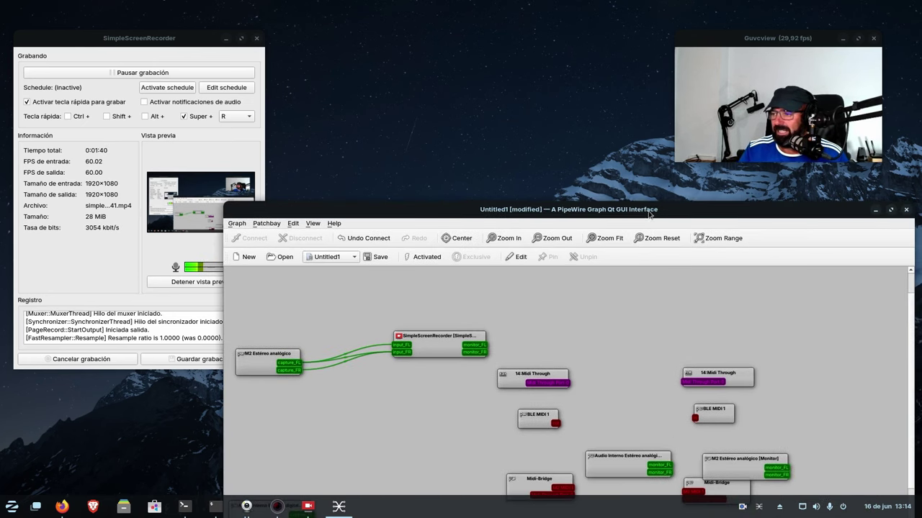
left_click_drag(649, 213, 571, 218)
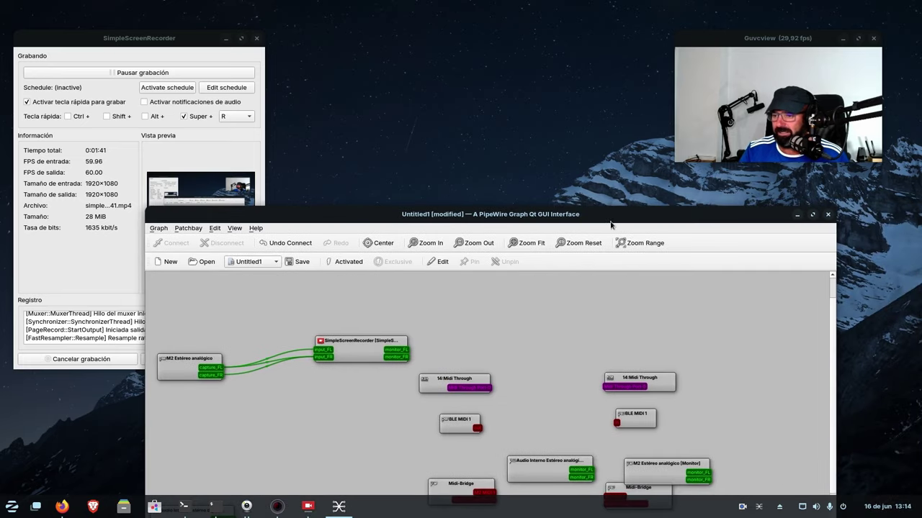
Minimize the PipeWire graph window and the SimpleScreenRecorder window
left_click(797, 216)
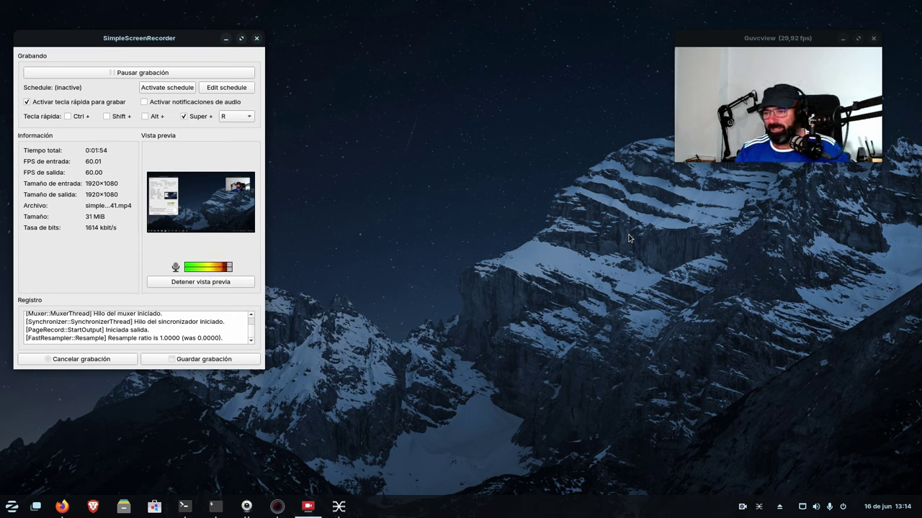
left_click_drag(139, 38, 201, 63)
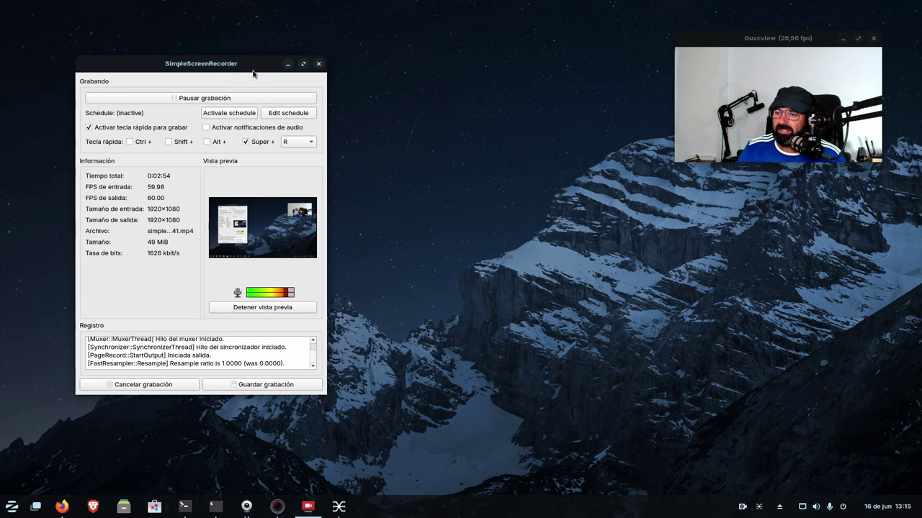
left_click(287, 64)
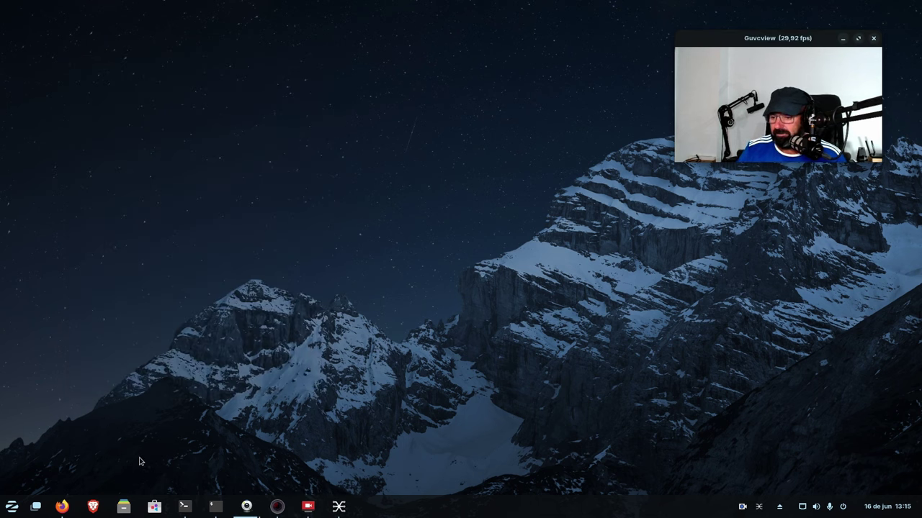
Switch to Firefox, show the Salmorejo Geek search results for Mac mini, and move the webcam window off the browser's address bar
left_click(62, 506)
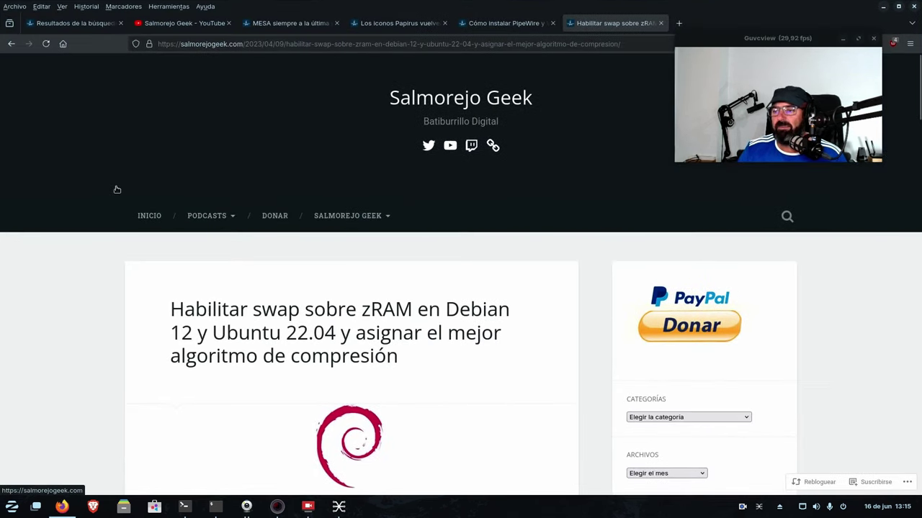
left_click(75, 25)
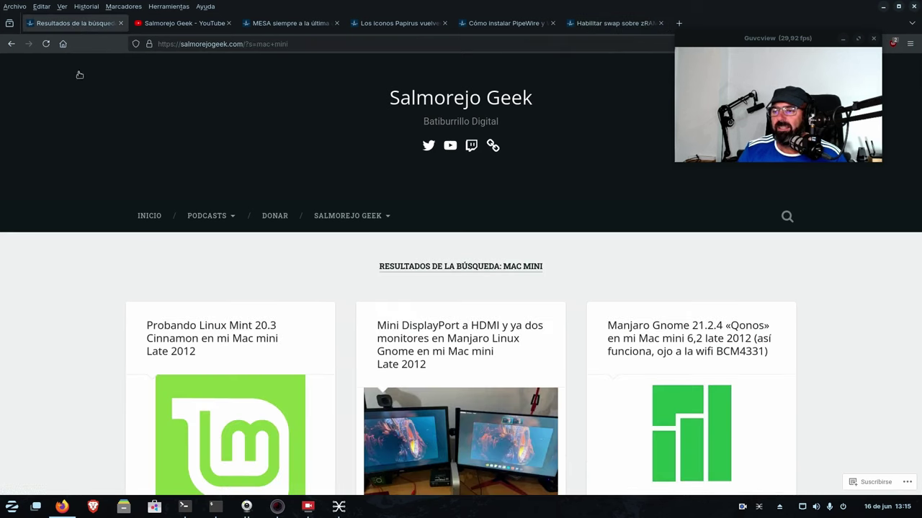
left_click_drag(776, 38, 795, 111)
Examine the Mac mini articles in the blog's search results, keeping the webcam window clear of the posts being read
scroll(432, 288, "down", 3)
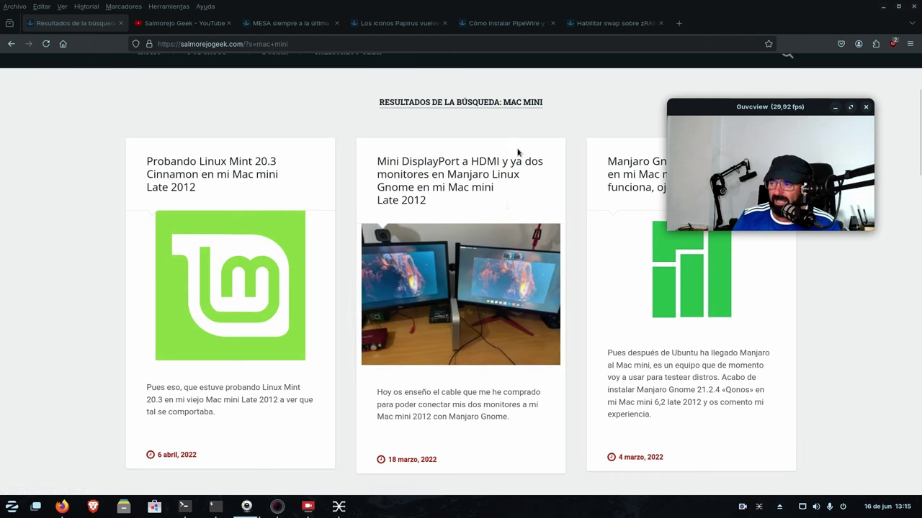
left_click_drag(747, 108, 795, 163)
scroll(588, 182, "down", 1)
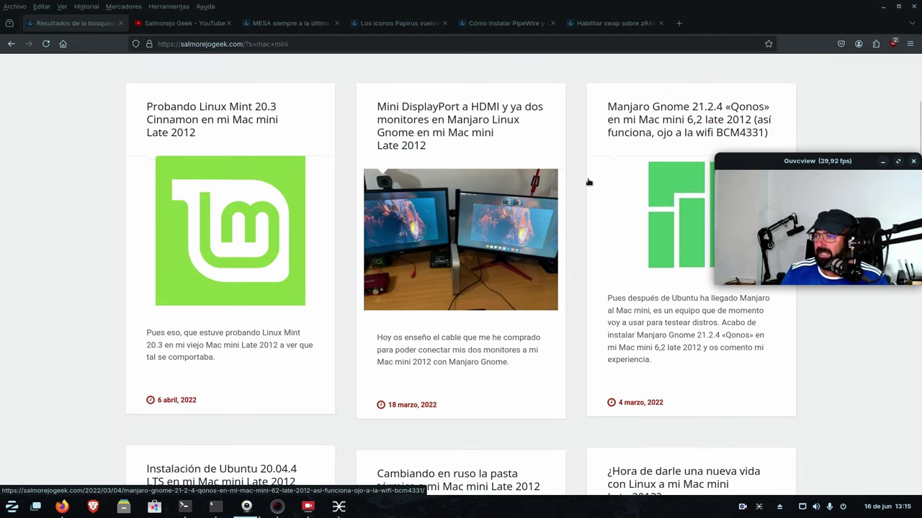
scroll(588, 183, "down", 1)
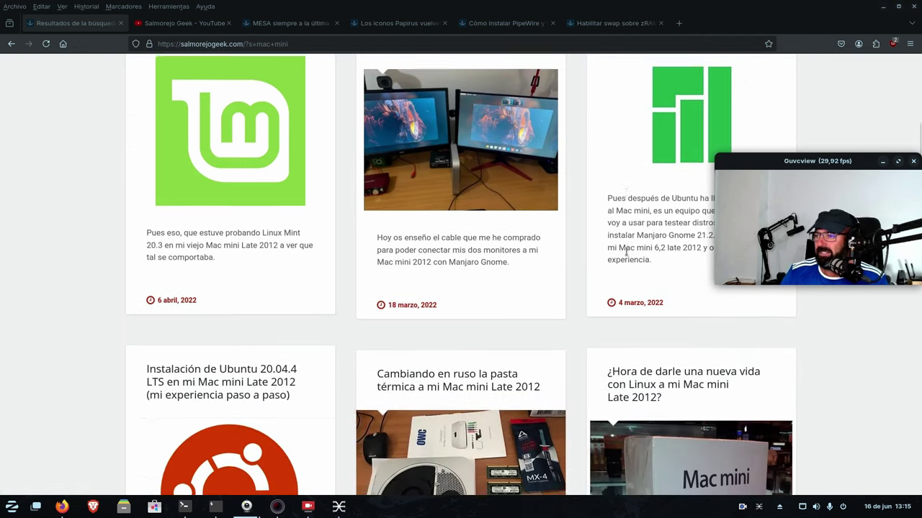
scroll(588, 182, "up", 2)
left_click_drag(774, 167, 781, 267)
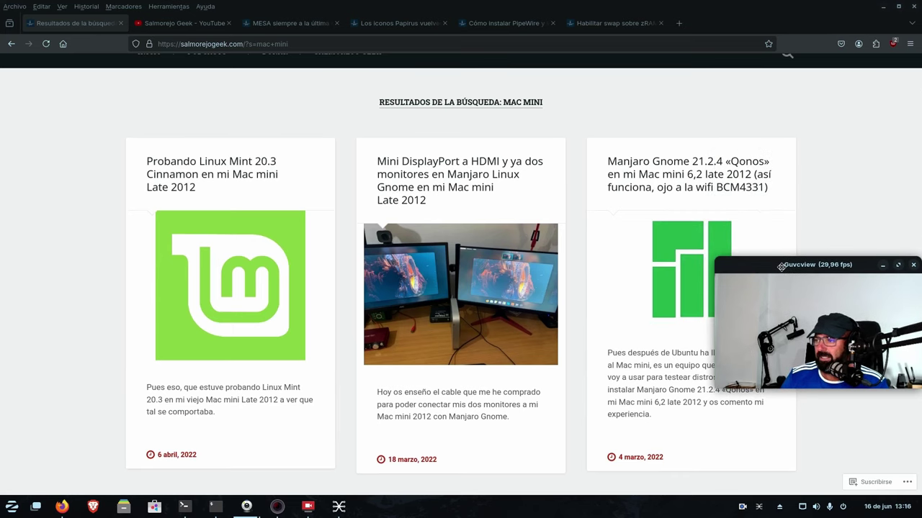
scroll(249, 256, "down", 4)
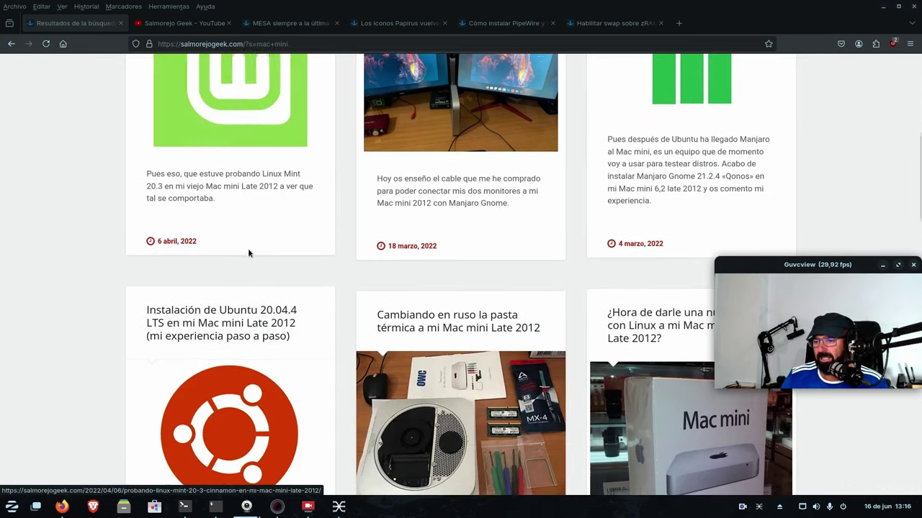
scroll(248, 253, "down", 3)
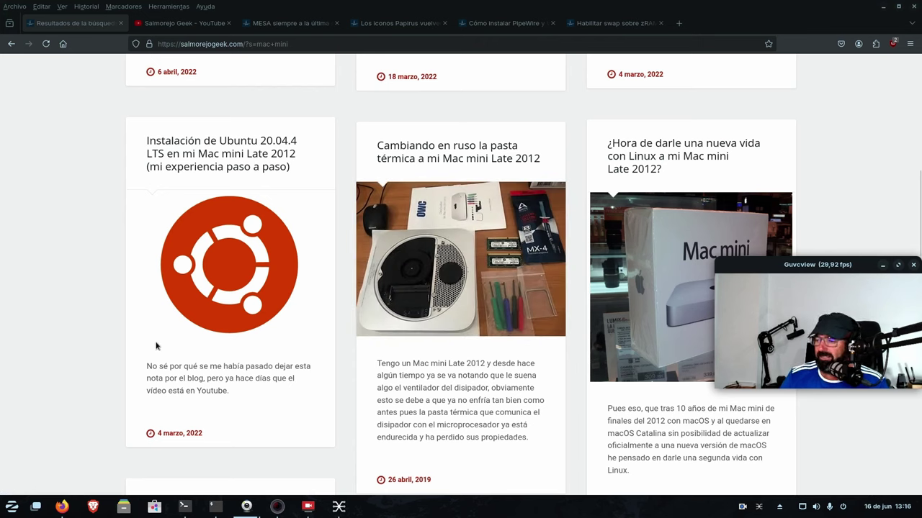
left_click_drag(819, 267, 801, 347)
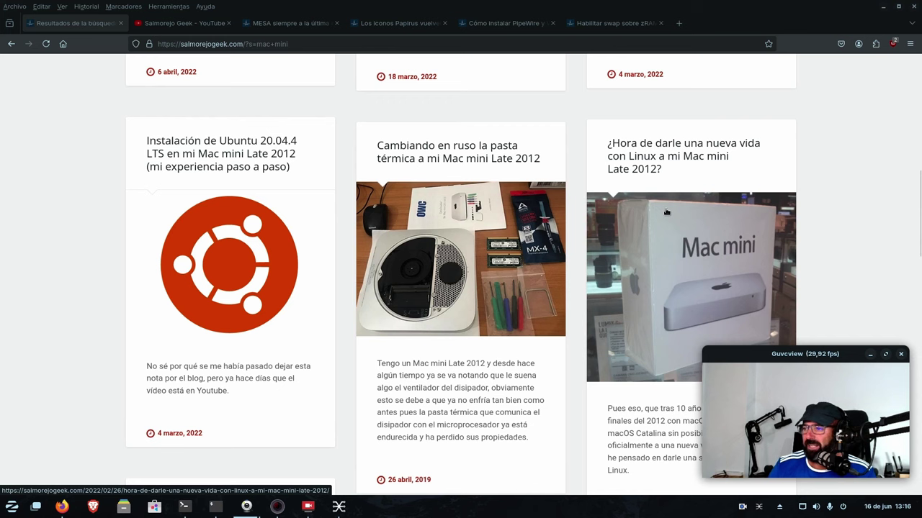
scroll(666, 212, "down", 1)
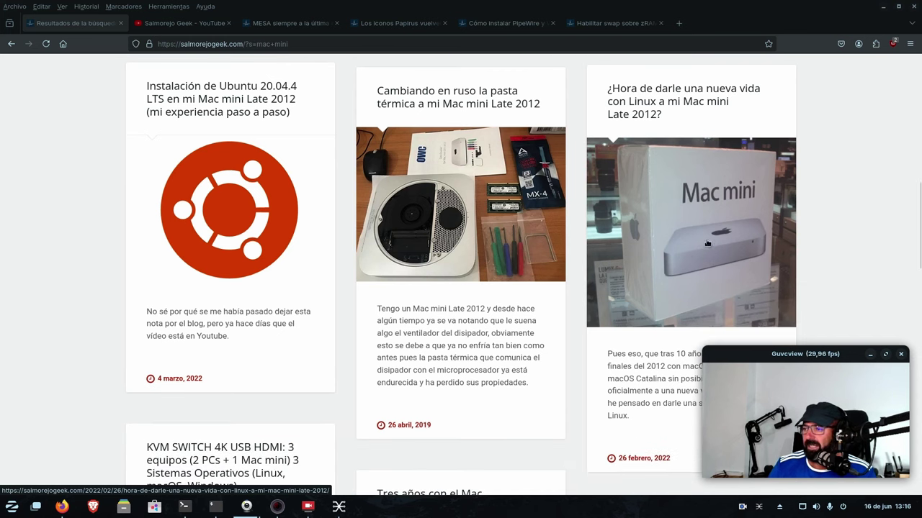
scroll(649, 244, "down", 2)
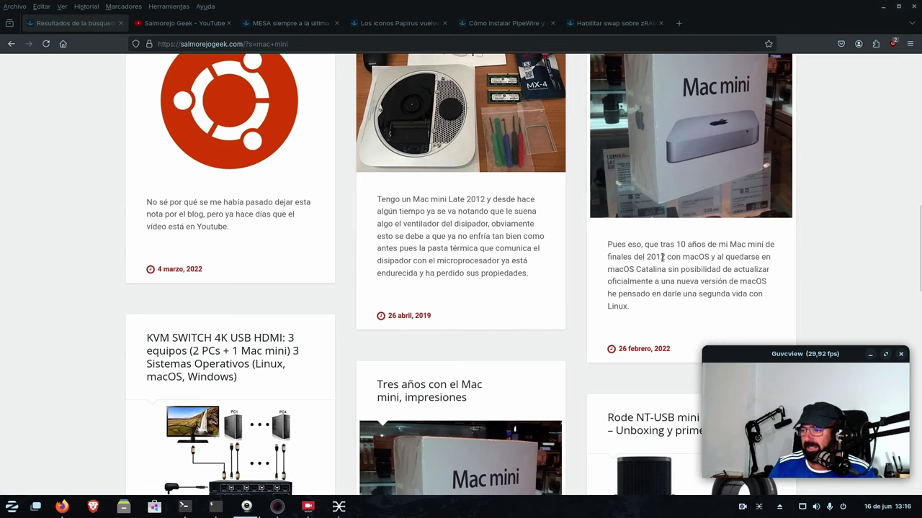
Look through the remaining Mac mini posts down to the end of the blog's search results
scroll(663, 256, "up", 2)
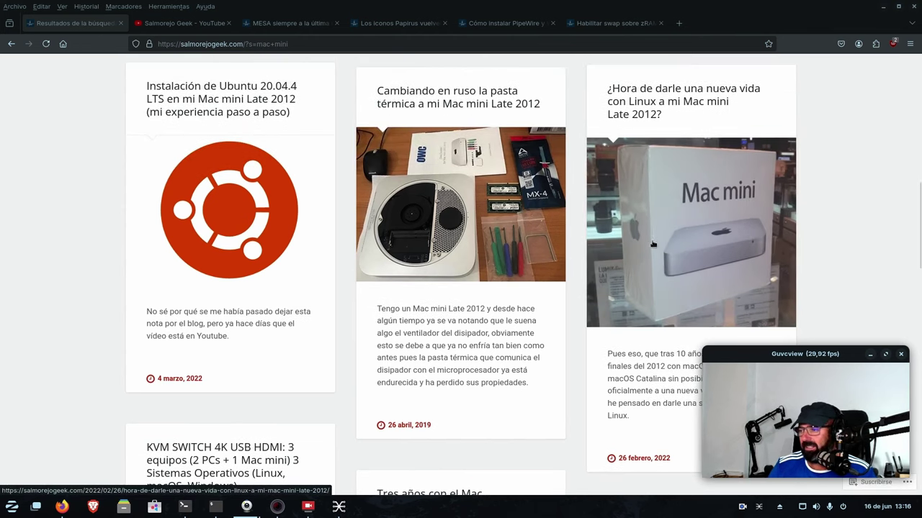
scroll(535, 231, "down", 4)
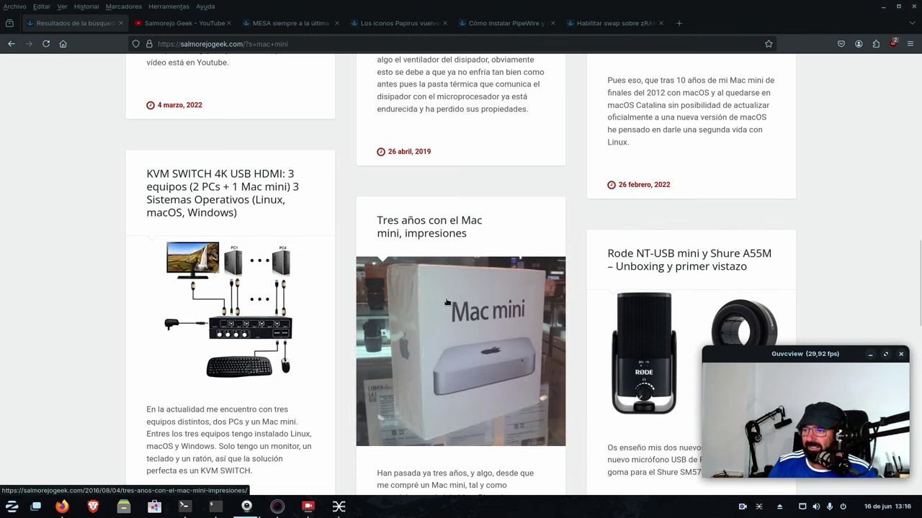
scroll(447, 303, "down", 3)
scroll(446, 294, "down", 5)
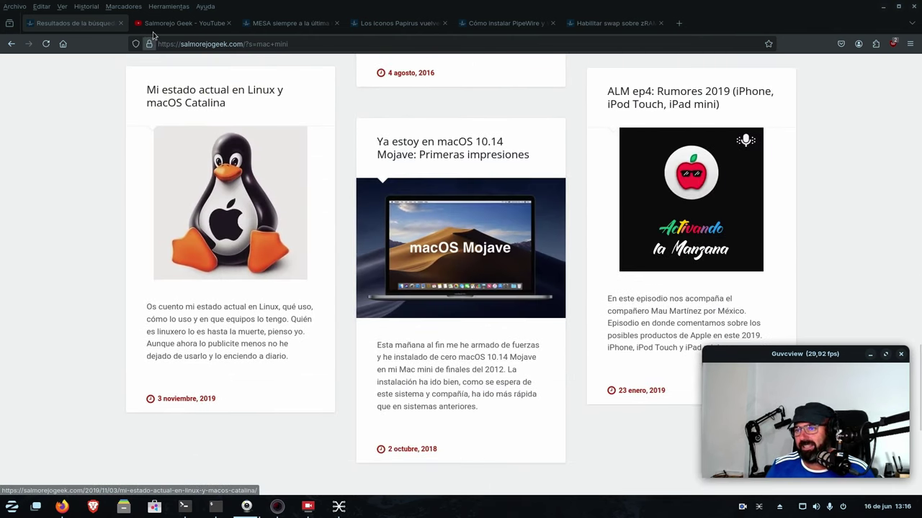
Show the Salmorejo Geek YouTube channel's results for "mac mini" and examine the listed Mac mini and SlimBook ONE videos
left_click(173, 24)
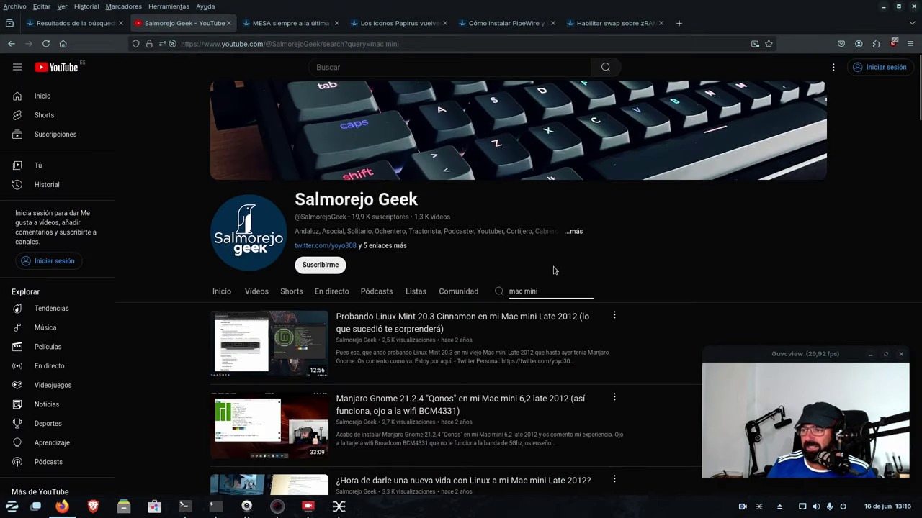
scroll(295, 287, "down", 3)
scroll(290, 286, "down", 3)
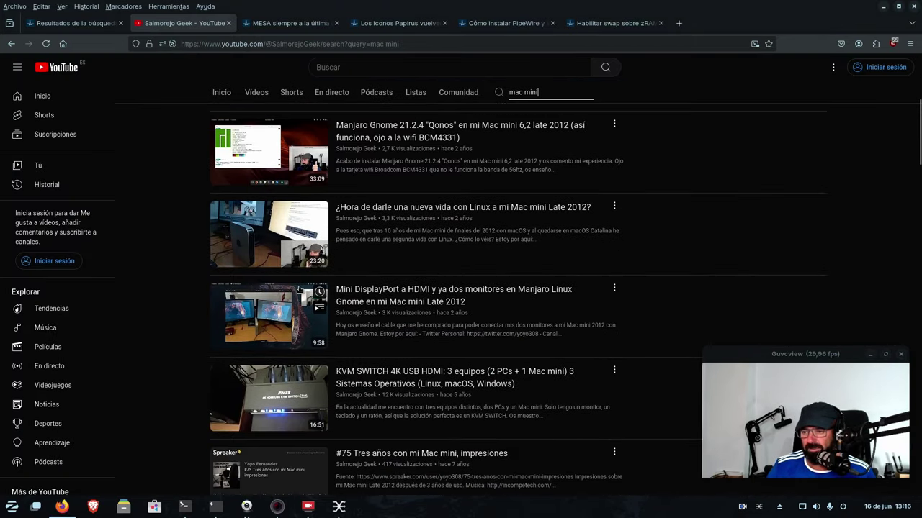
scroll(295, 288, "down", 3)
scroll(300, 288, "down", 3)
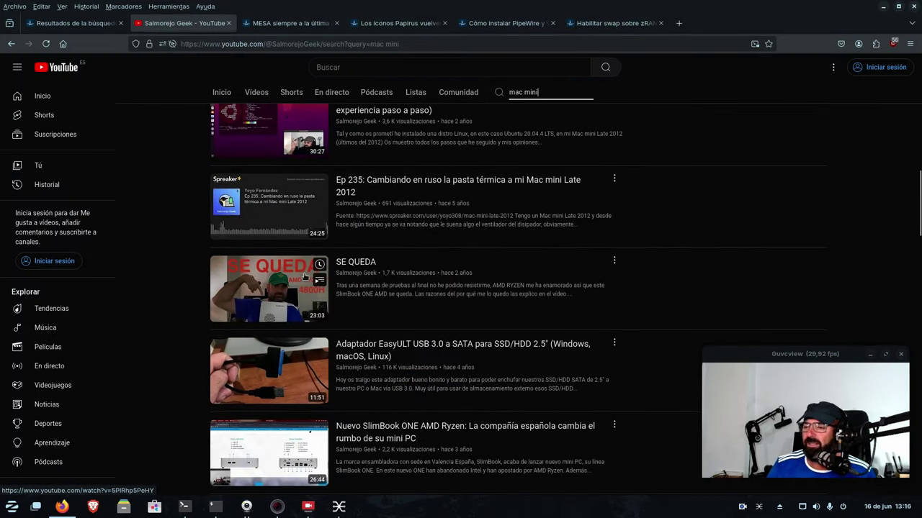
scroll(378, 351, "down", 3)
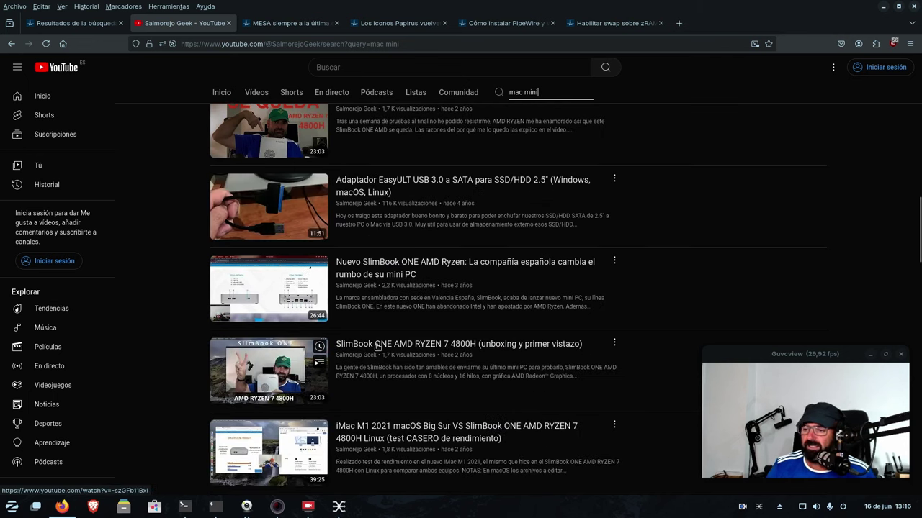
scroll(377, 349, "down", 2)
scroll(378, 348, "up", 3)
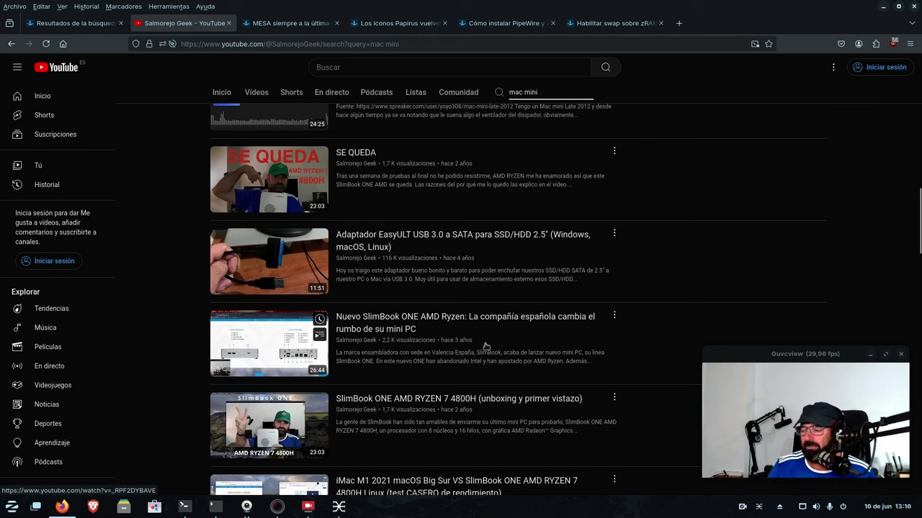
scroll(476, 122, "up", 3)
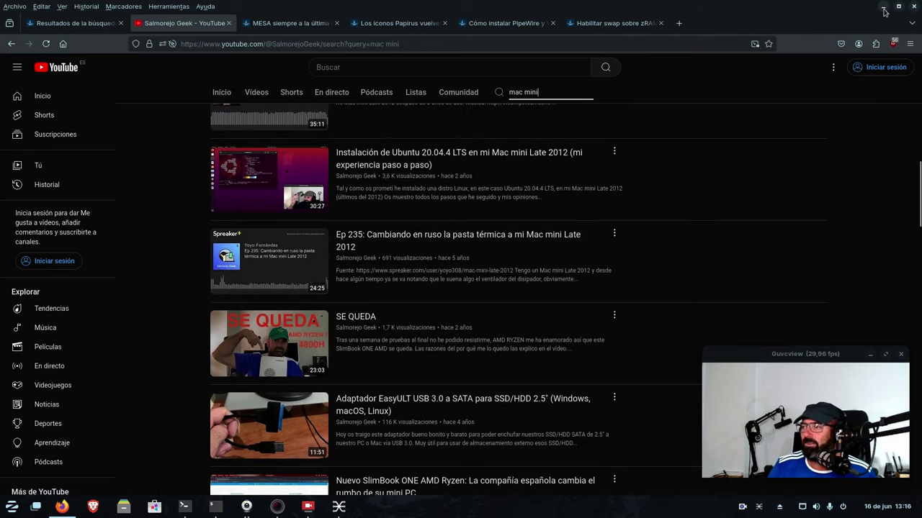
Minimize Firefox and move the Guvcview webcam window slightly away from the desktop's corner
left_click(885, 9)
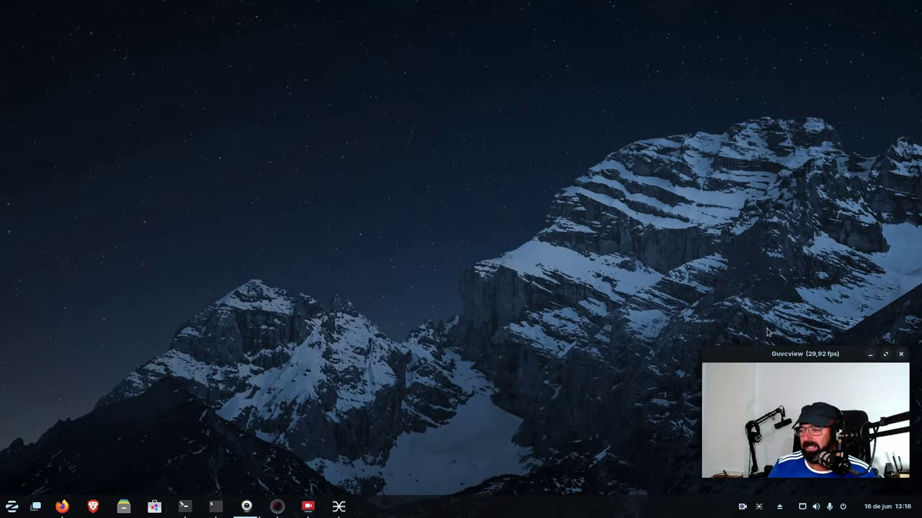
left_click_drag(800, 353, 783, 322)
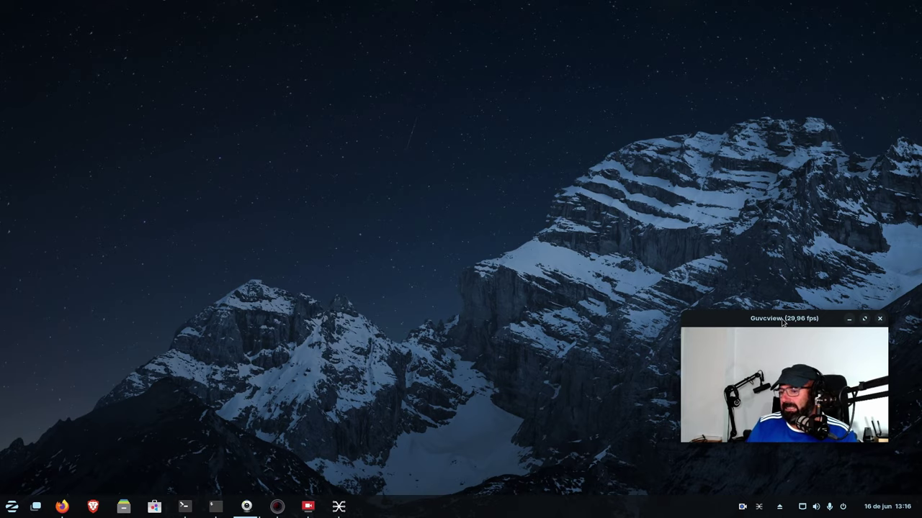
Bring up the btop system monitor, then place the terminal with the fastfetch output over it to review the Mac mini's specifications
left_click(184, 504)
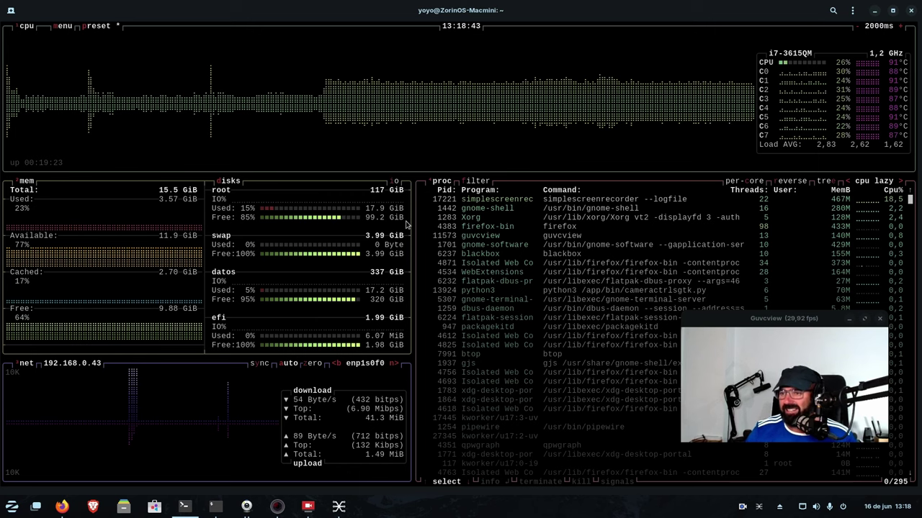
left_click(216, 510)
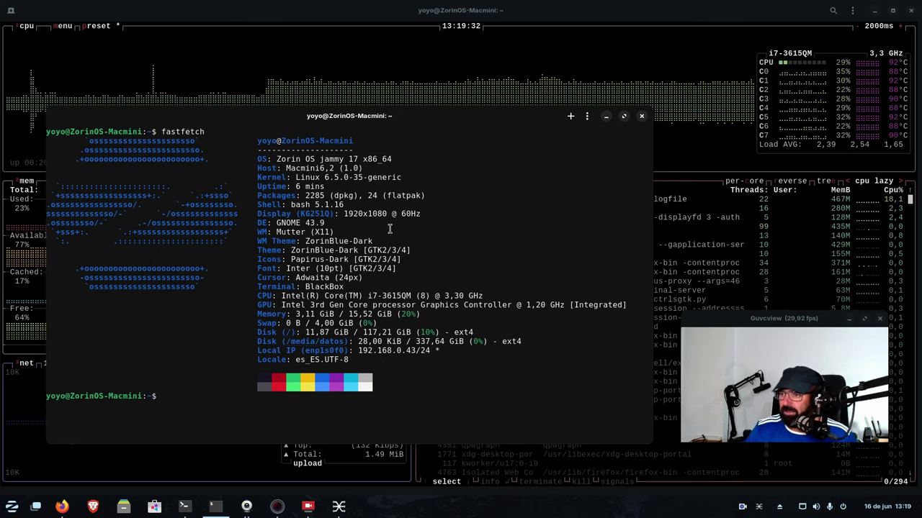
left_click_drag(421, 115, 425, 121)
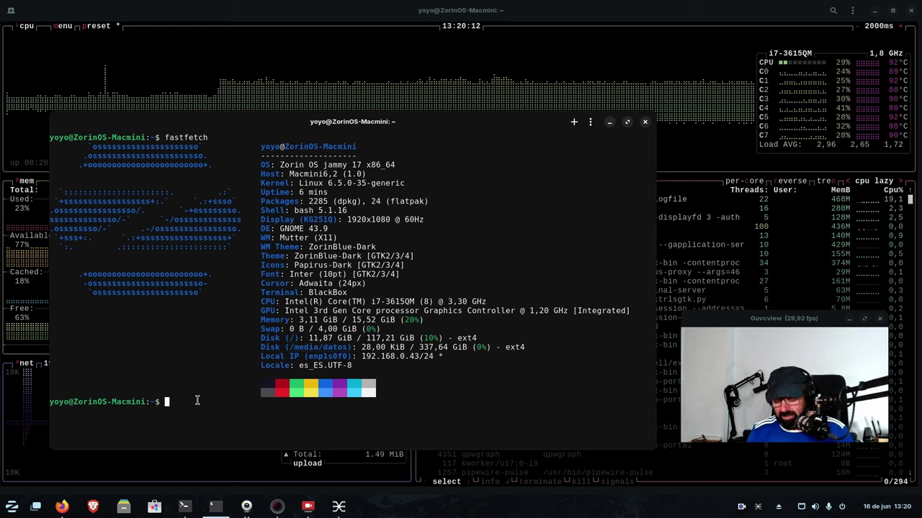
Run inxi -Gx in the terminal to list the graphics hardware and driver details
type("inxi ")
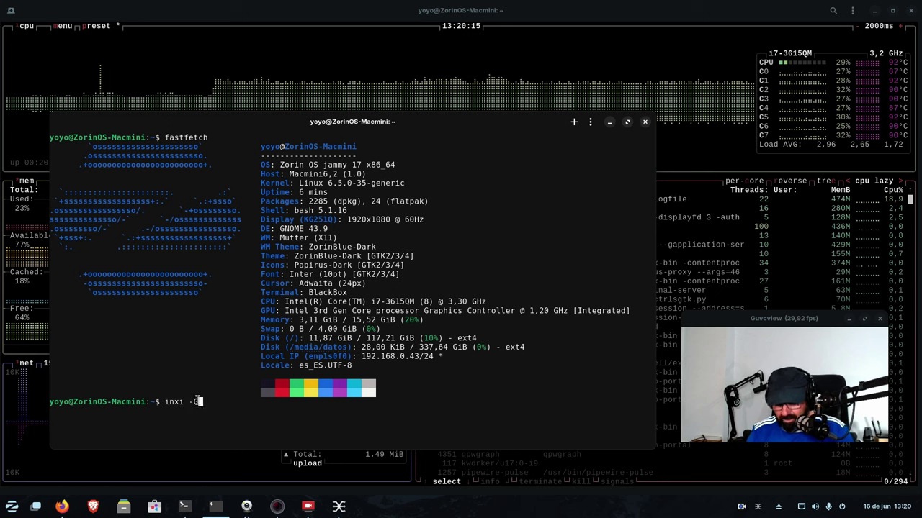
type("-Gx")
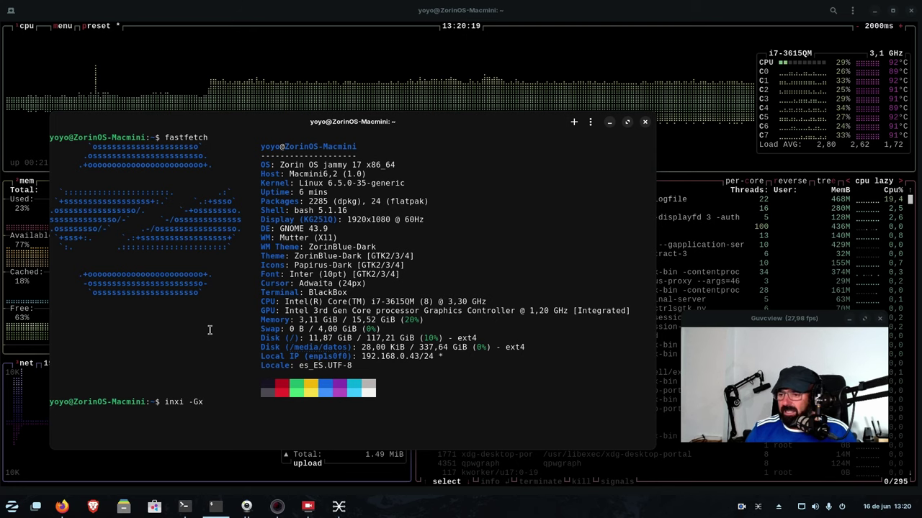
key("Return")
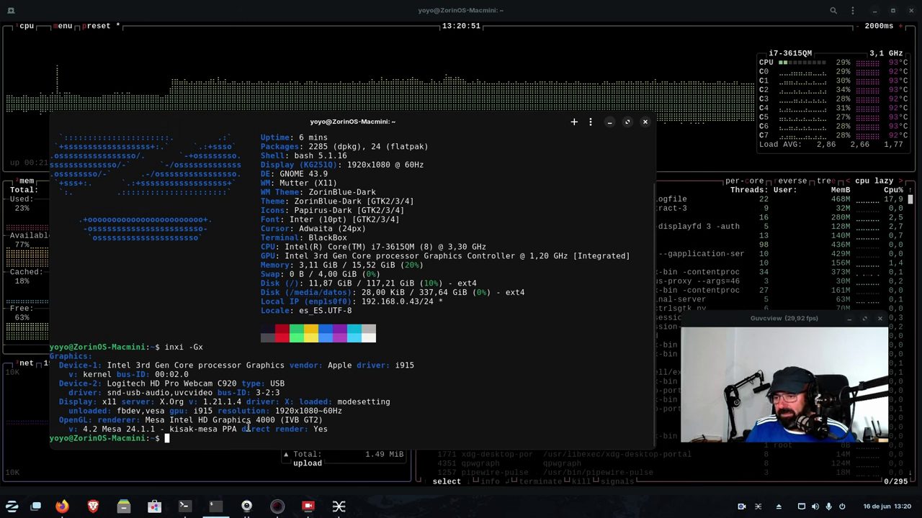
Highlight the OpenGL renderer and then the Mesa version line in the graphics report, clearing each selection
left_click_drag(325, 420, 138, 421)
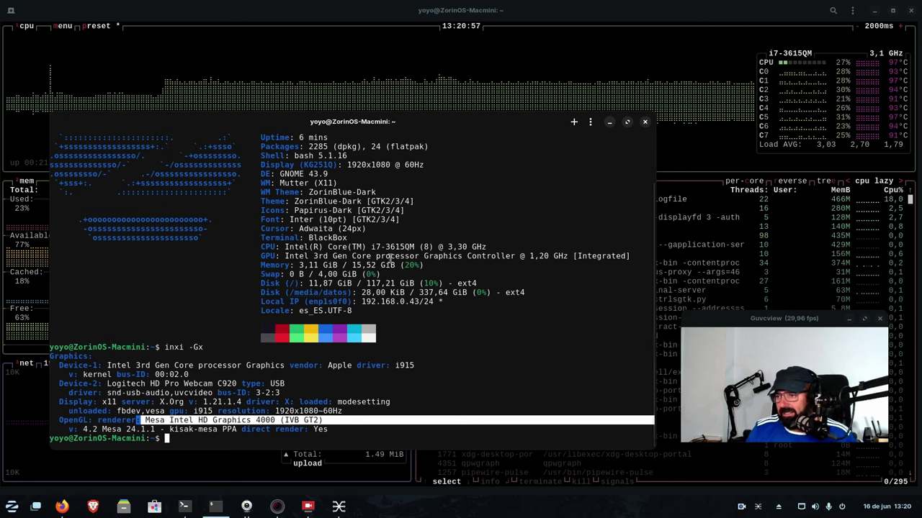
left_click(213, 445)
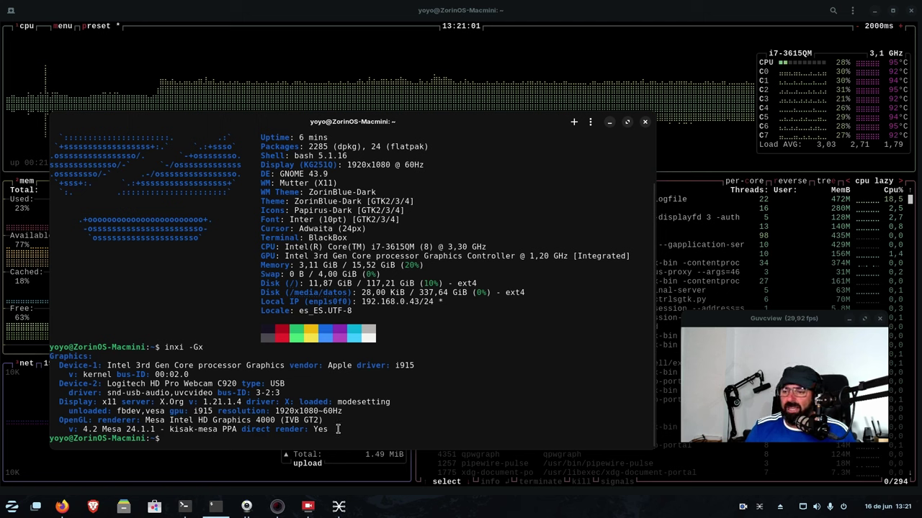
left_click_drag(336, 429, 80, 430)
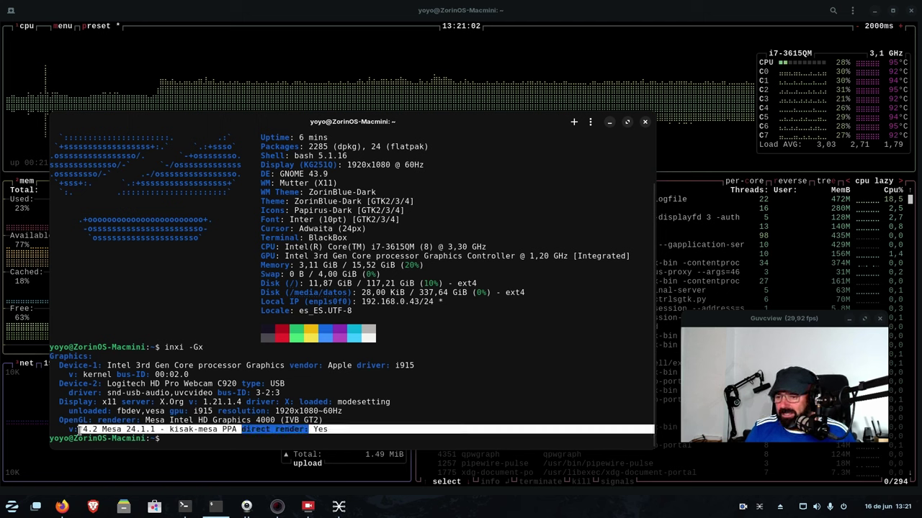
left_click(191, 445)
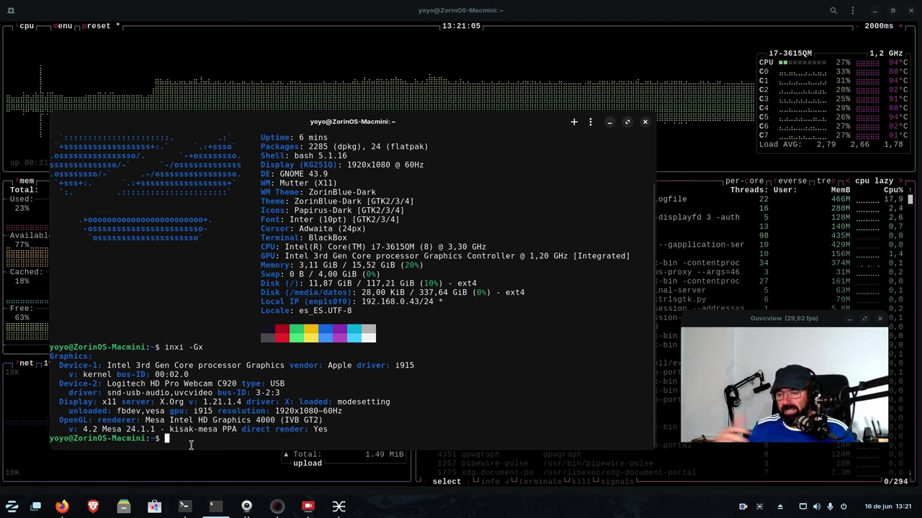
Run inxi -Aa in the terminal to list the audio devices and sound servers
type("inxi -")
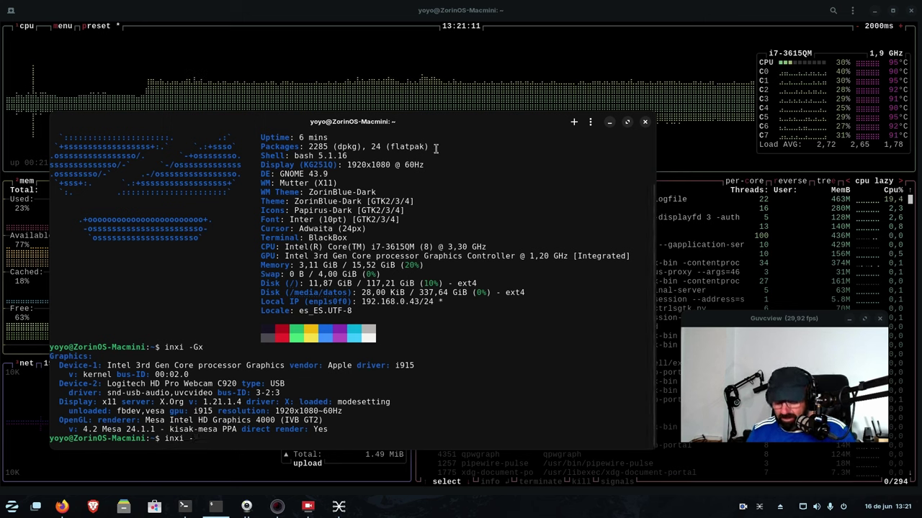
type("Aa")
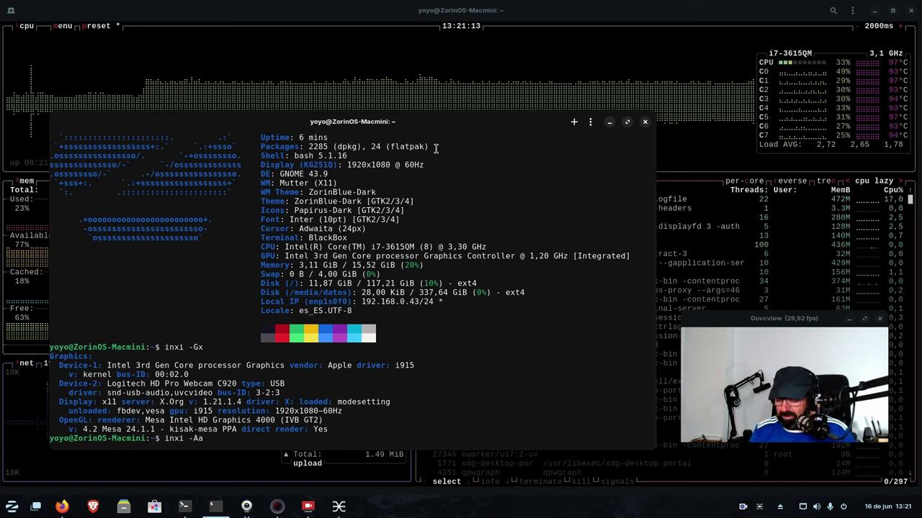
key("Return")
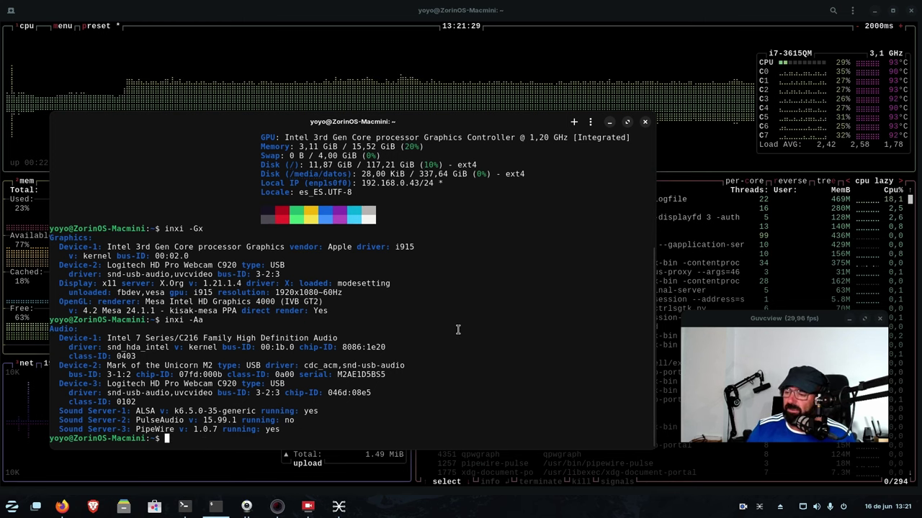
Bring up the PipeWire graph, move it clear of the webcam window to view the audio connections, and minimize it
left_click(338, 506)
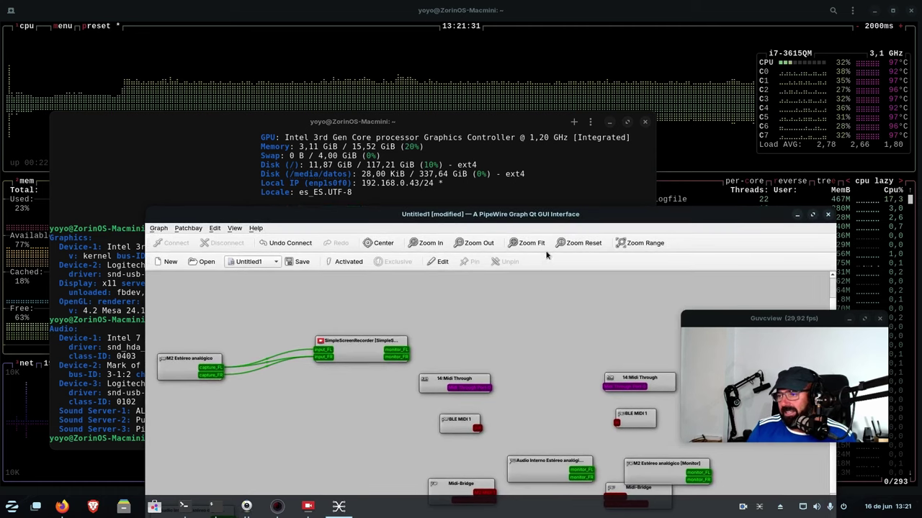
left_click_drag(571, 221, 491, 119)
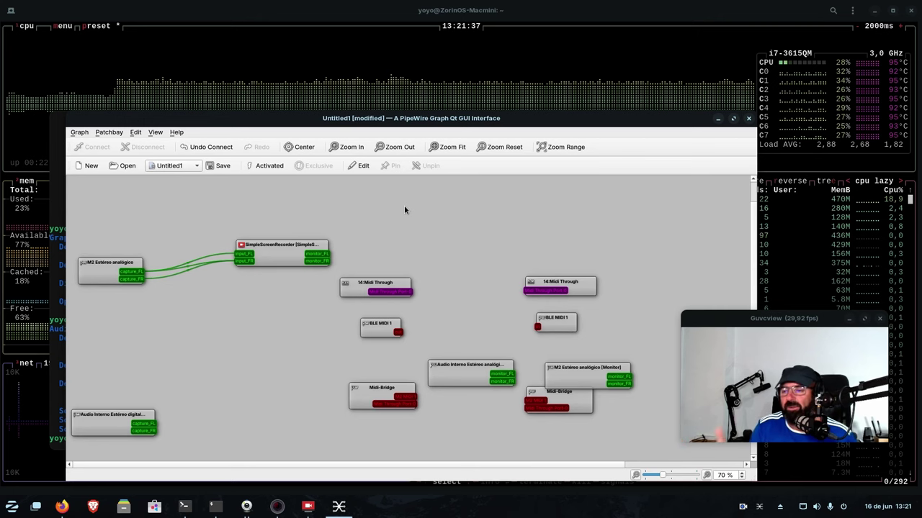
left_click(717, 119)
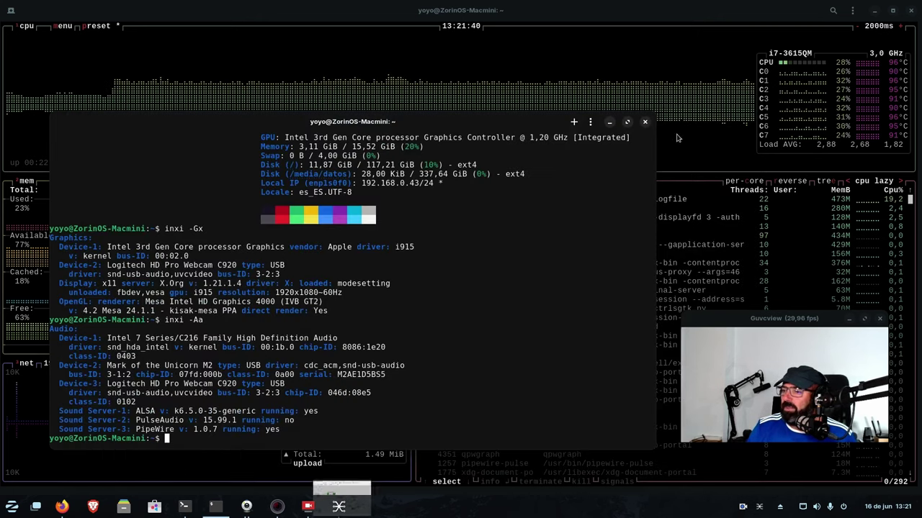
Minimize the terminal with the inxi reports and leave the btop system monitor displayed
left_click(609, 122)
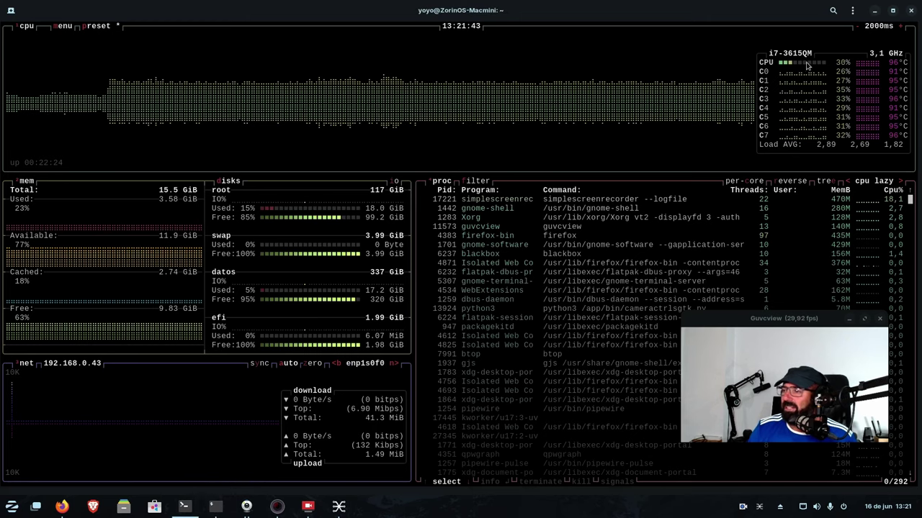
left_click(874, 10)
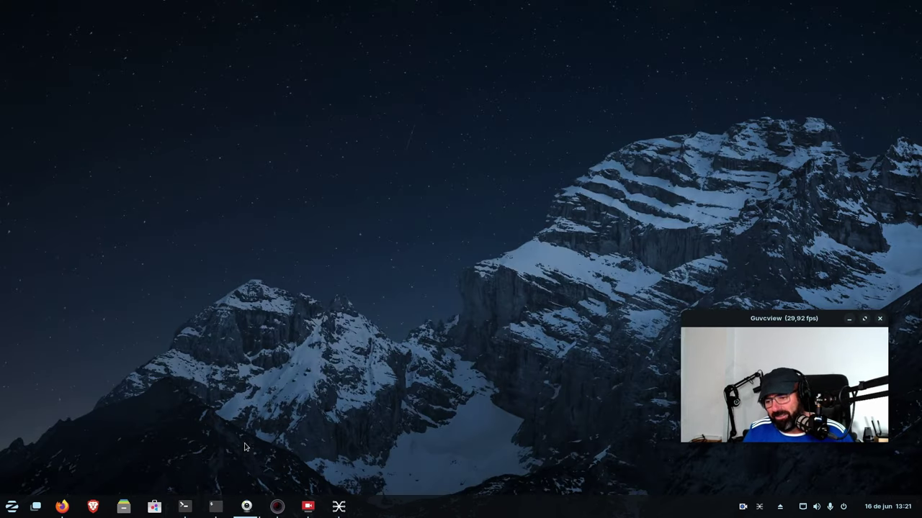
left_click(185, 506)
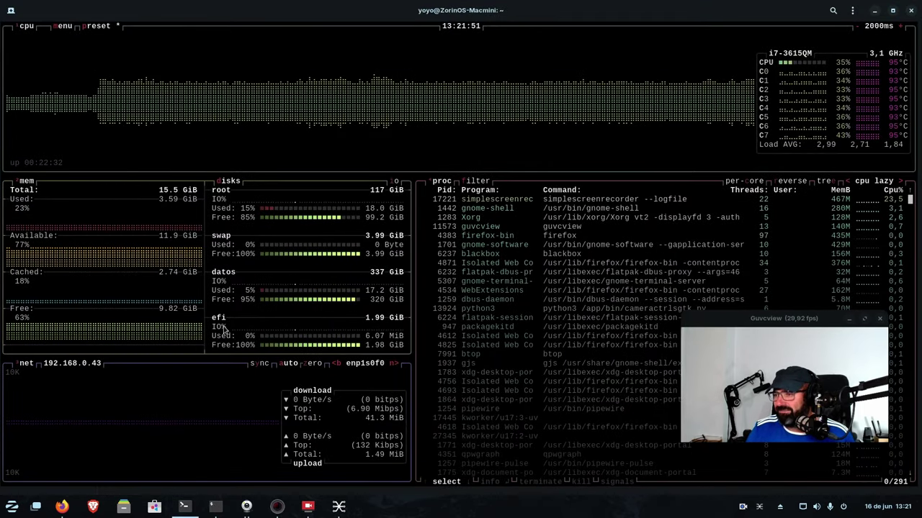
Switch to Firefox and return to the blog's Mac mini search results
left_click(62, 506)
left_click(79, 23)
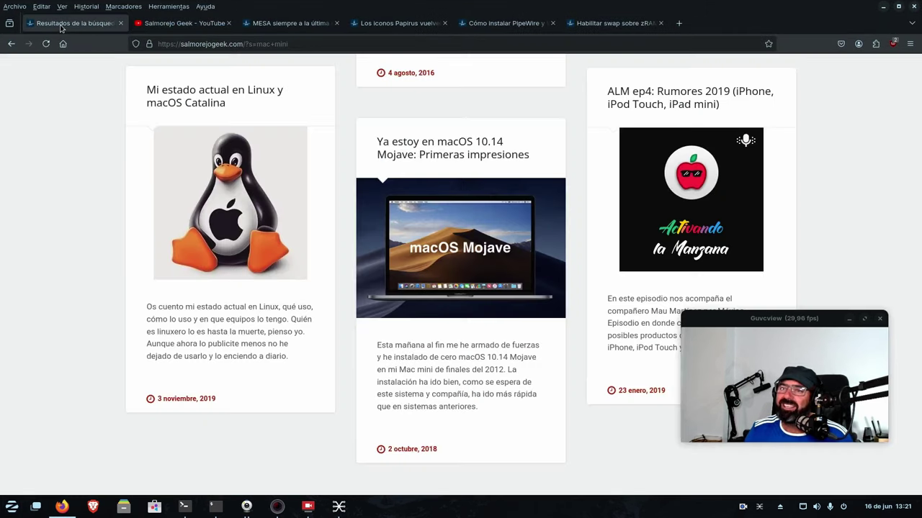
scroll(62, 291, "up", 3)
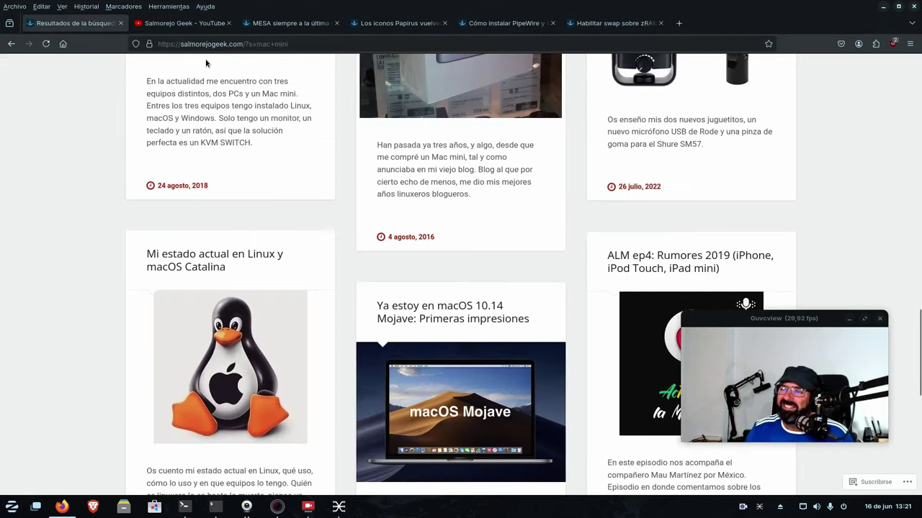
Show the blog article on keeping MESA up to date with the Kisak PPA and read its commands through to the related posts
left_click(288, 23)
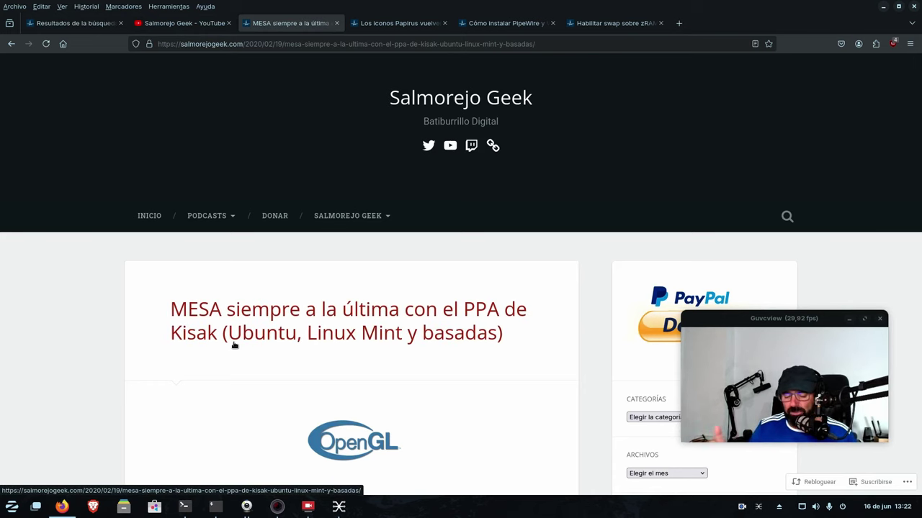
scroll(232, 346, "down", 8)
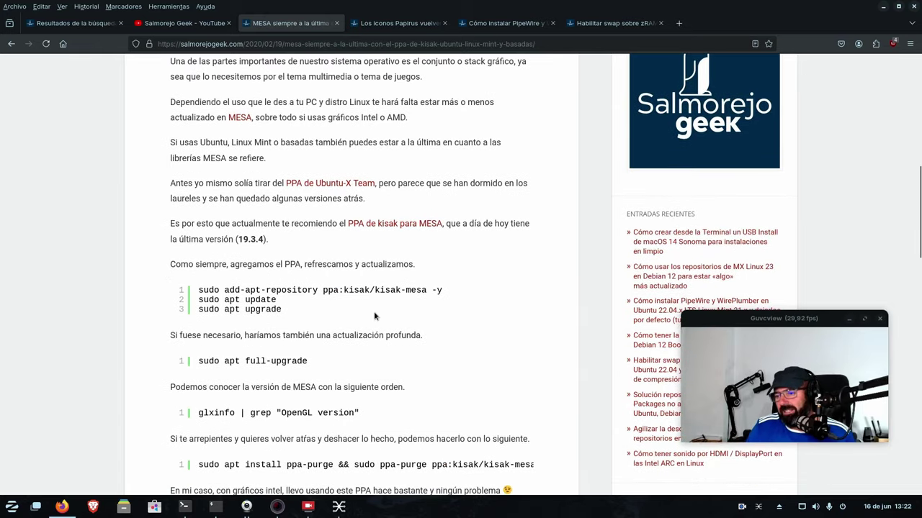
scroll(374, 316, "down", 3)
scroll(307, 331, "down", 5)
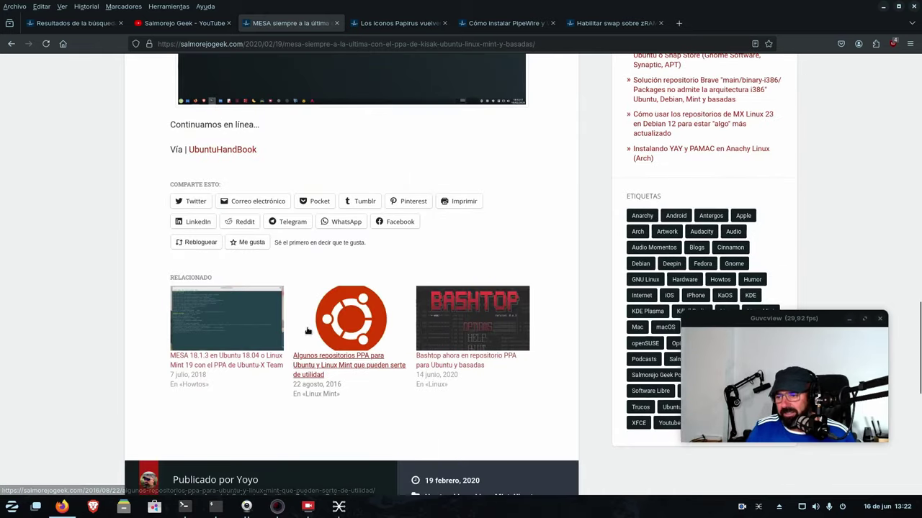
Show the blog article on the Papirus icon PPA for Ubuntu and skim its text before returning to its title
scroll(307, 330, "up", 16)
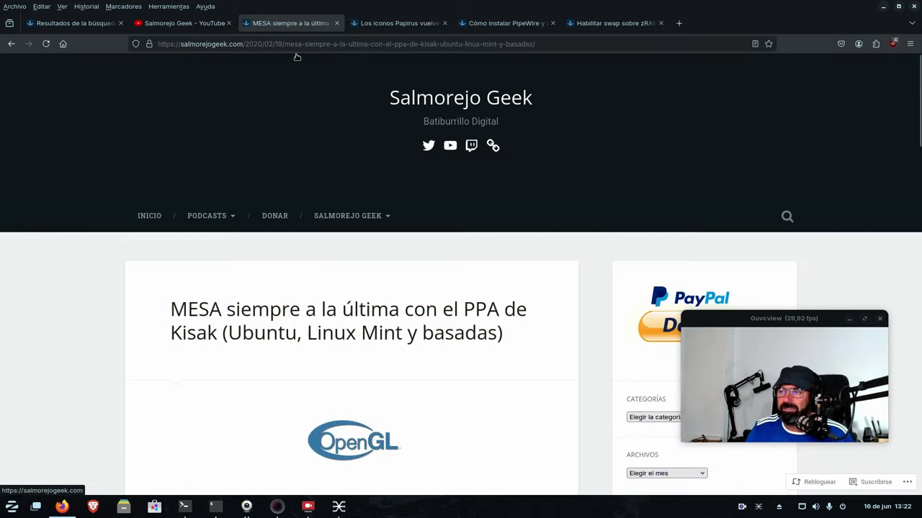
left_click(399, 23)
scroll(141, 302, "down", 4)
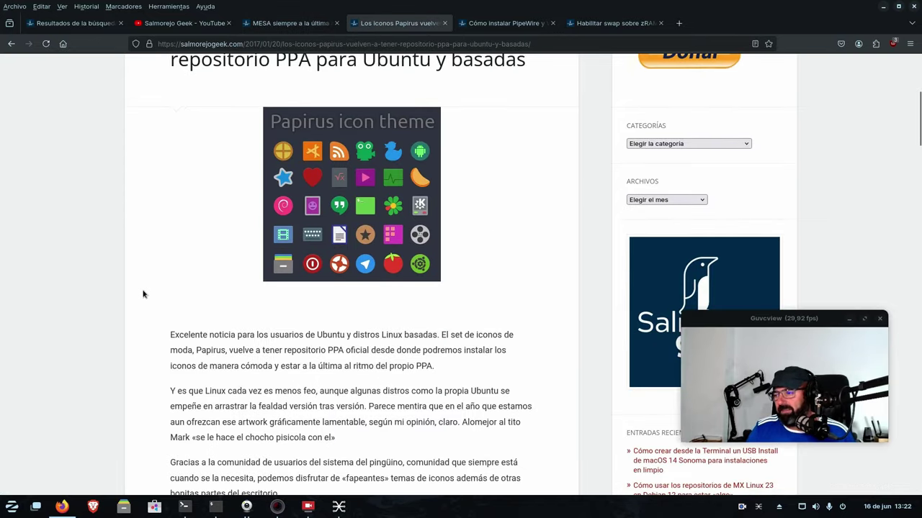
scroll(142, 293, "up", 3)
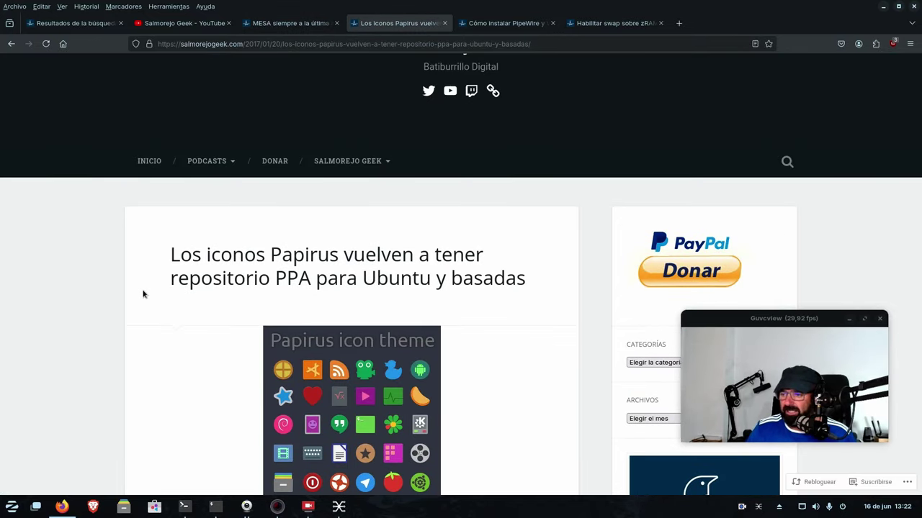
scroll(148, 292, "down", 7)
scroll(152, 289, "down", 4)
scroll(153, 289, "up", 9)
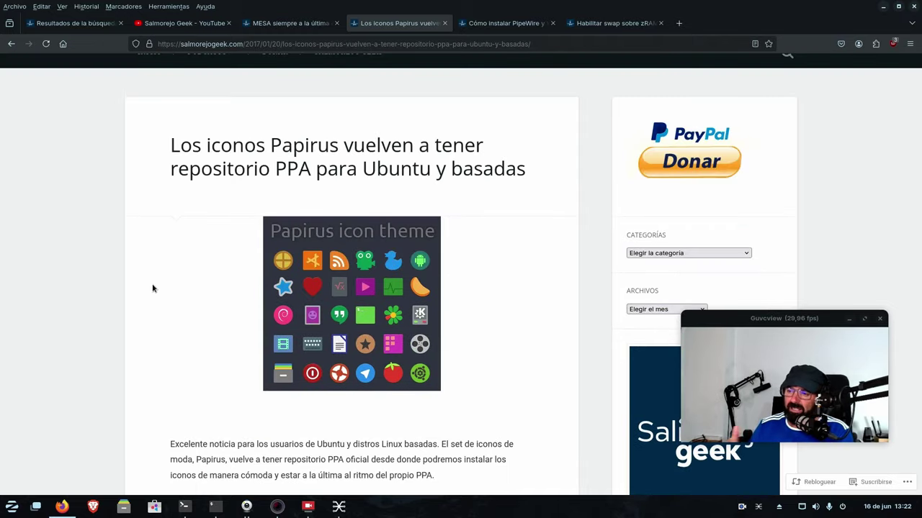
Find Retoques with the search "ret", launch it to view the Apariencia themes and icons, and close it
left_click(10, 506)
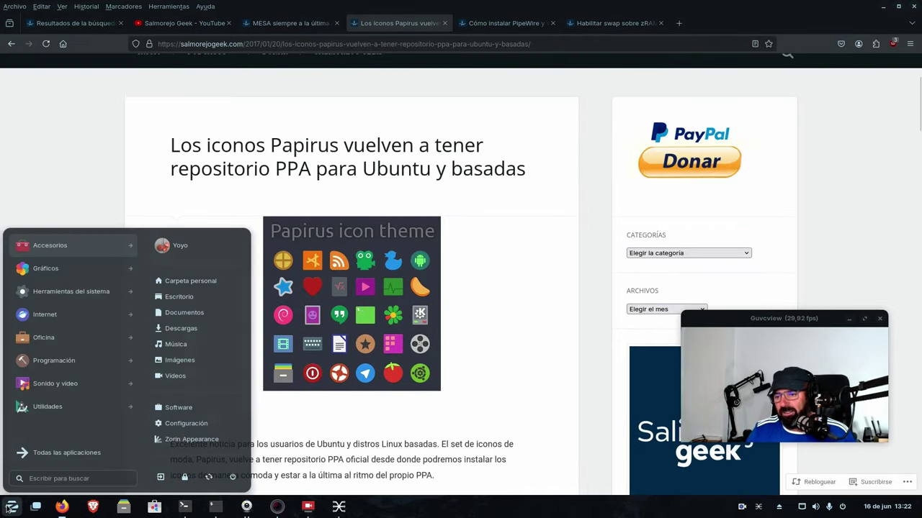
left_click(31, 478)
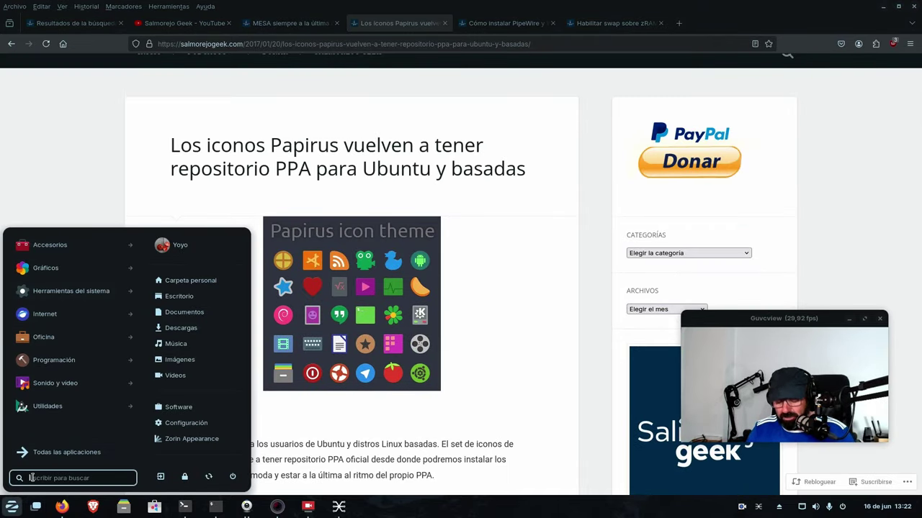
type("ret")
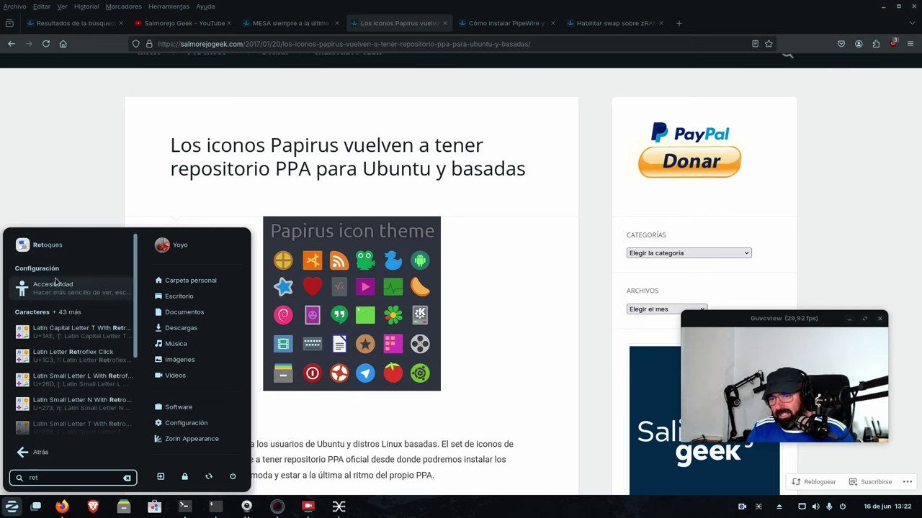
left_click(53, 246)
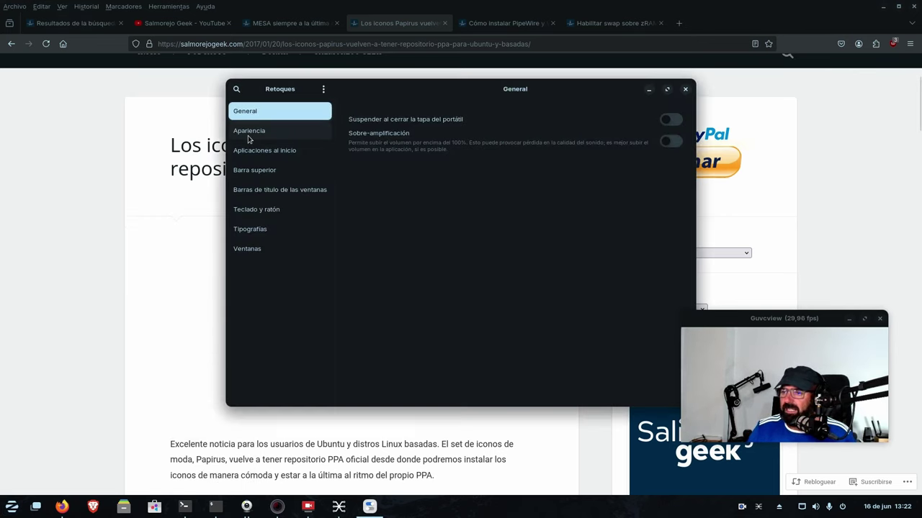
left_click(248, 132)
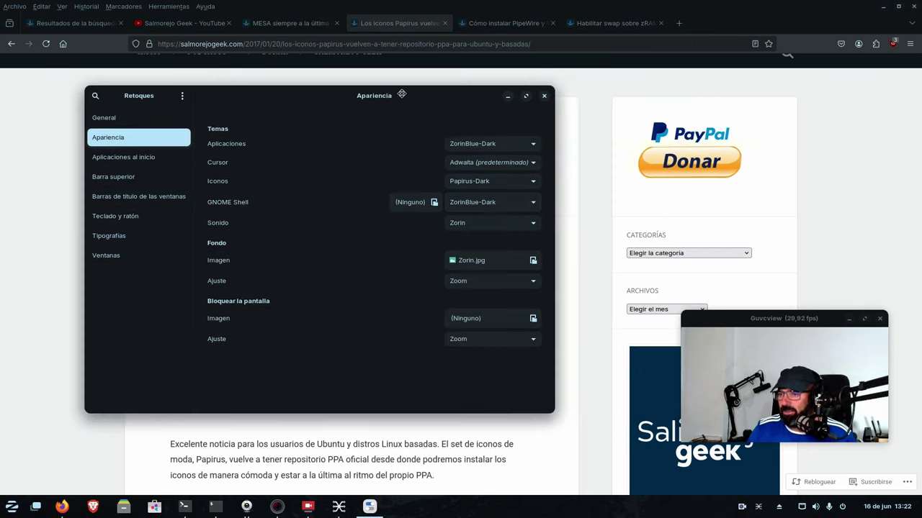
left_click(529, 95)
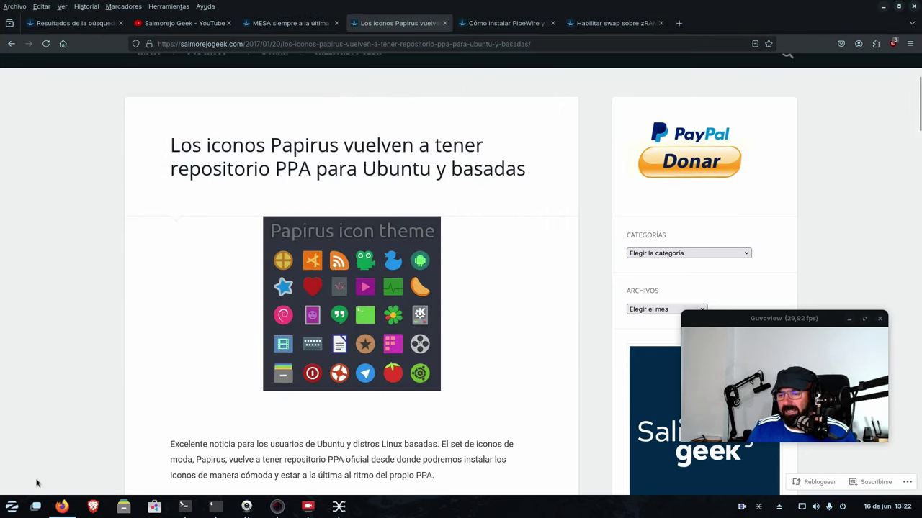
Open Zorin Appearance, move it clear of the webcam window, view the sections from Tema through Tipos de letra, and close it
left_click(12, 507)
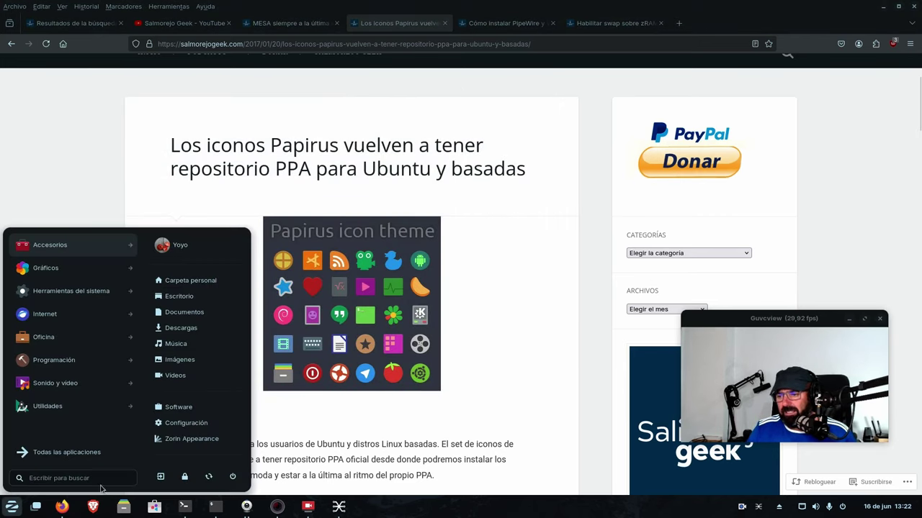
left_click(189, 439)
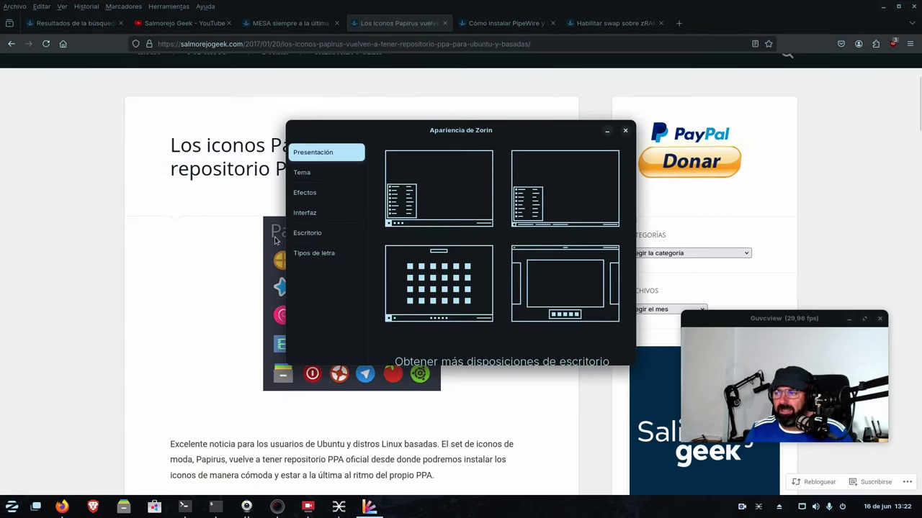
left_click_drag(452, 130, 291, 134)
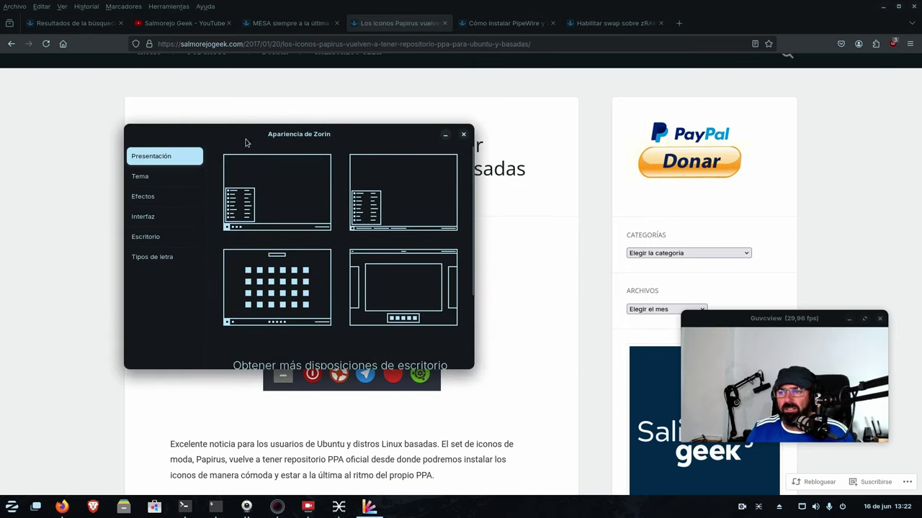
left_click(152, 179)
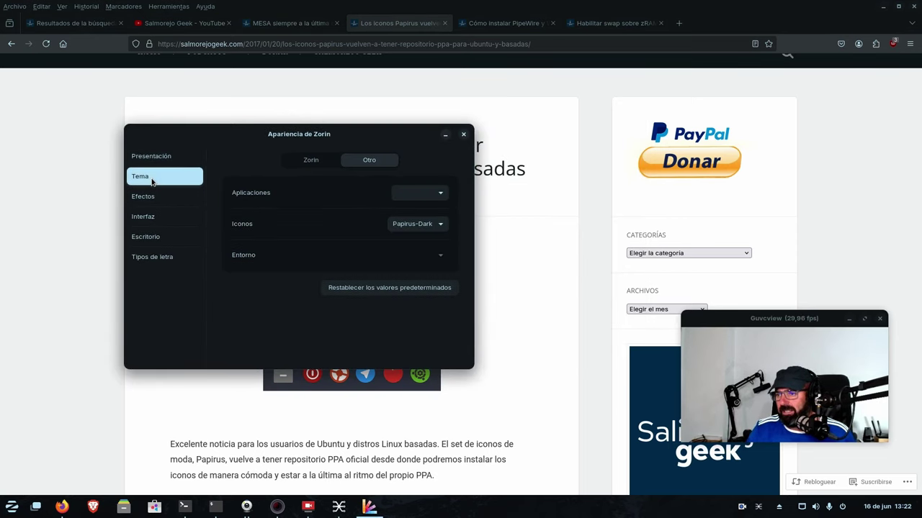
left_click(152, 196)
left_click(151, 219)
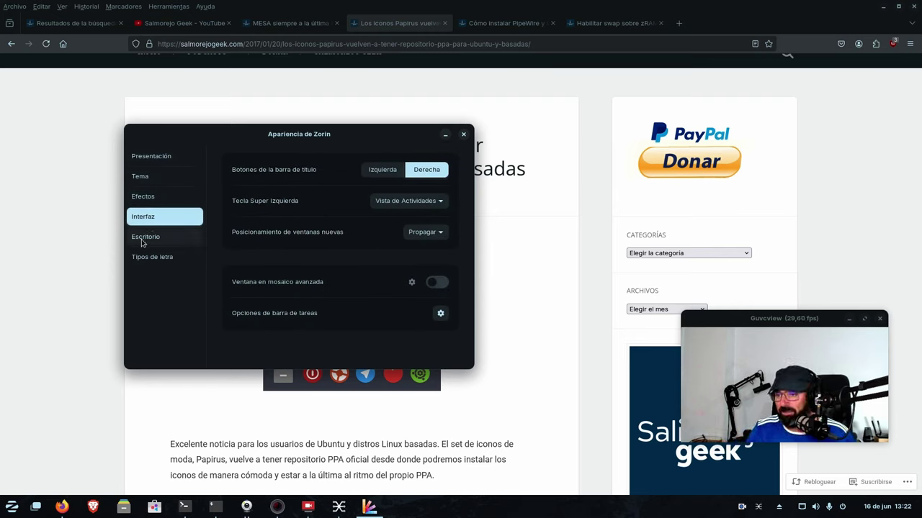
left_click(144, 238)
left_click(153, 261)
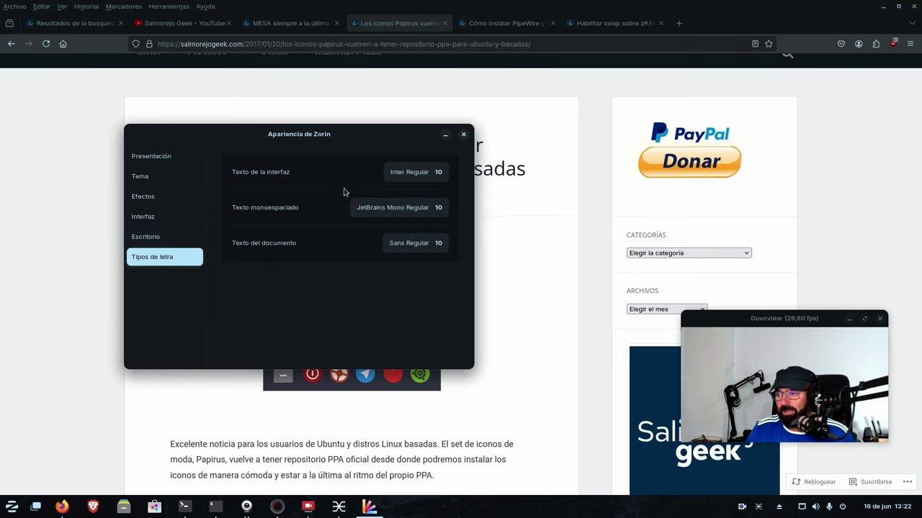
left_click(463, 135)
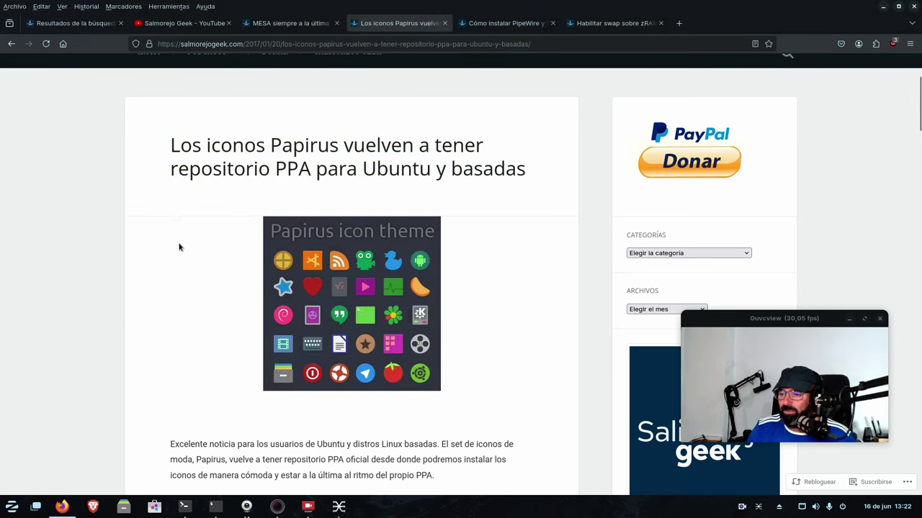
Show the blog article on installing PipeWire and WirePlumber in Ubuntu 22.04 and read through to the systemctl commands that enable both
left_click(504, 23)
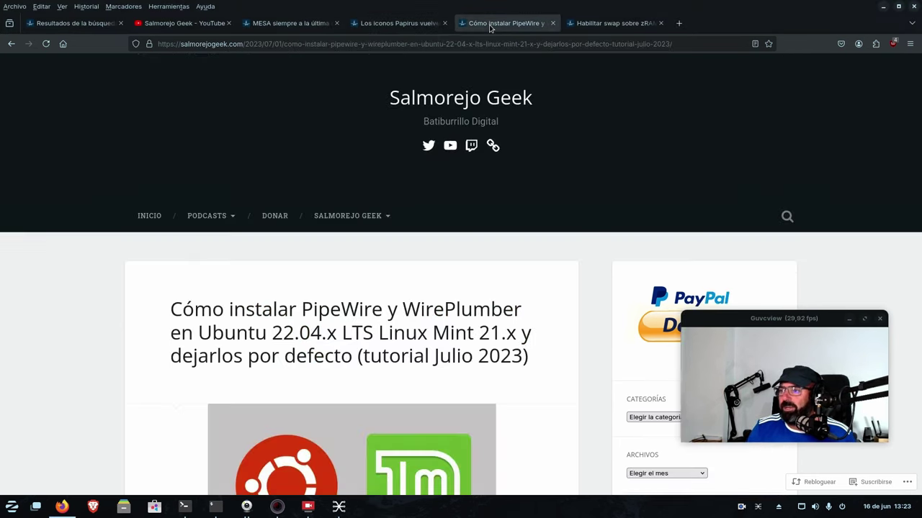
scroll(44, 373, "down", 1)
scroll(44, 373, "down", 5)
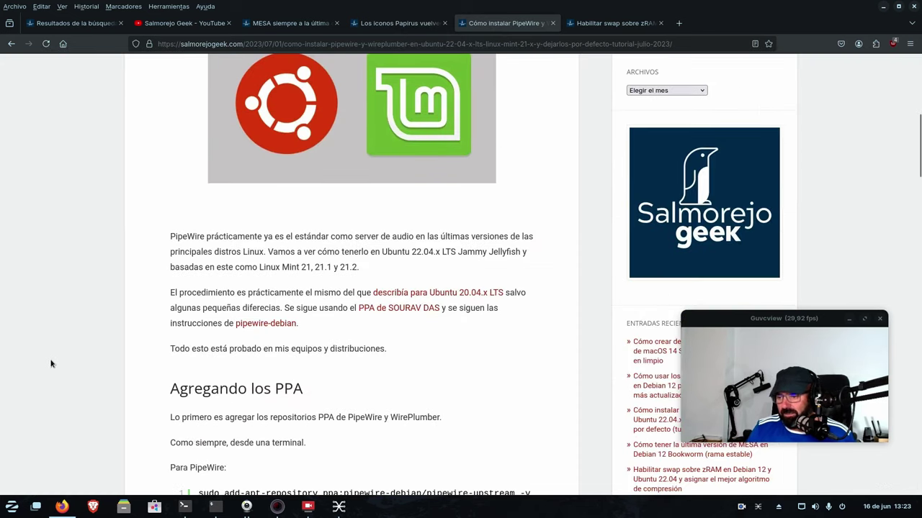
scroll(51, 357, "up", 3)
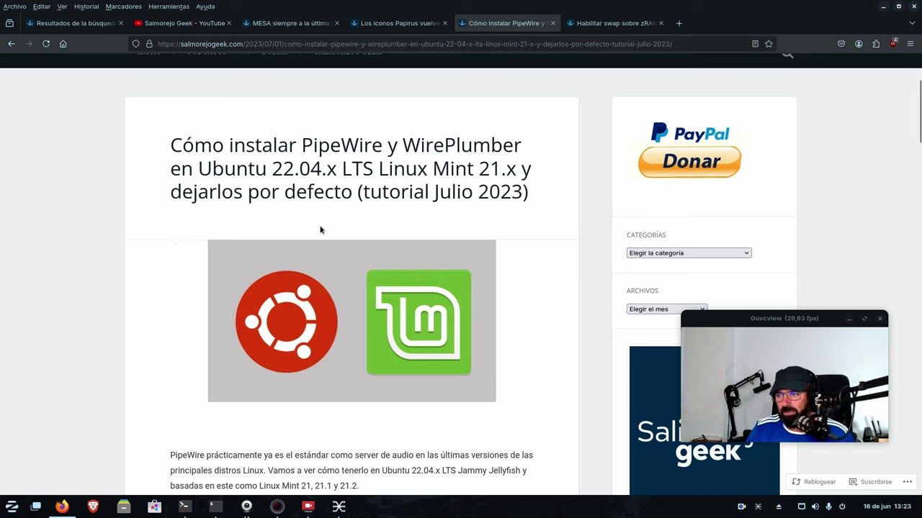
scroll(360, 247, "down", 5)
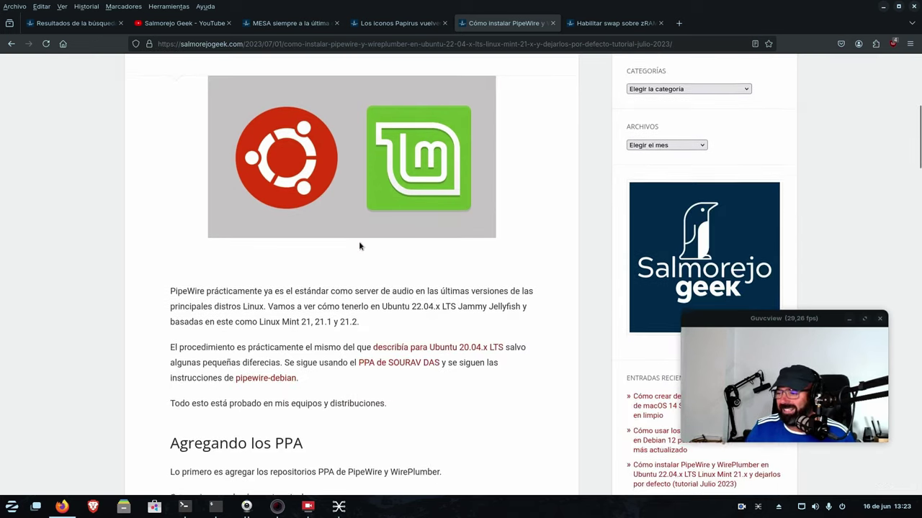
scroll(359, 243, "down", 9)
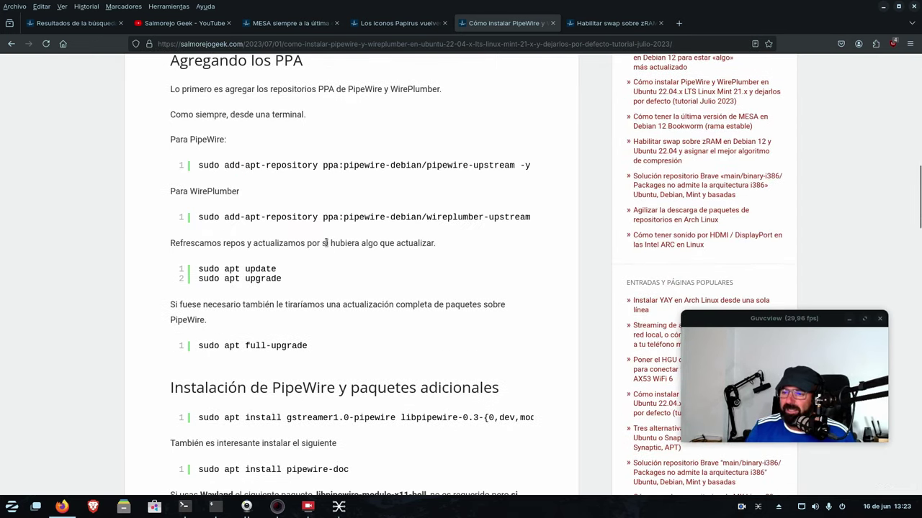
scroll(327, 243, "down", 7)
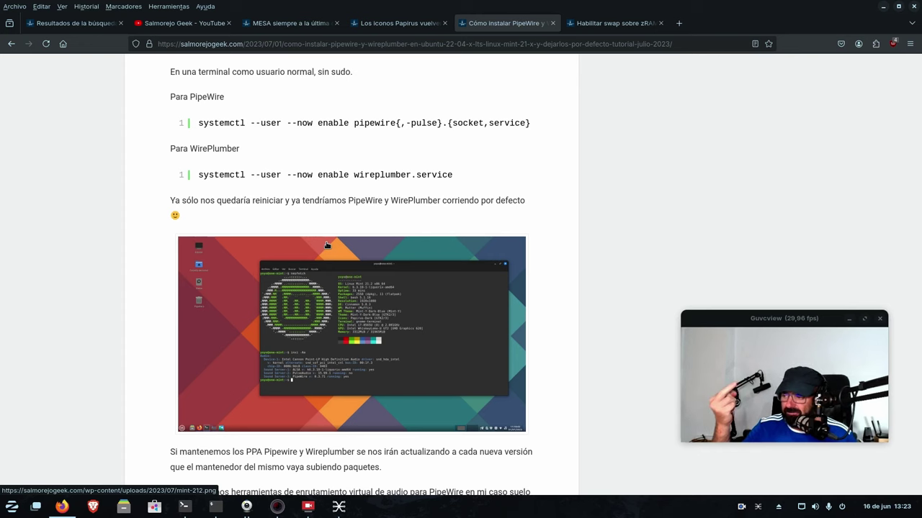
Show the blog article on enabling swap over zRAM and read its zramswap configuration, including the ALGO and SIZE settings
left_click(594, 26)
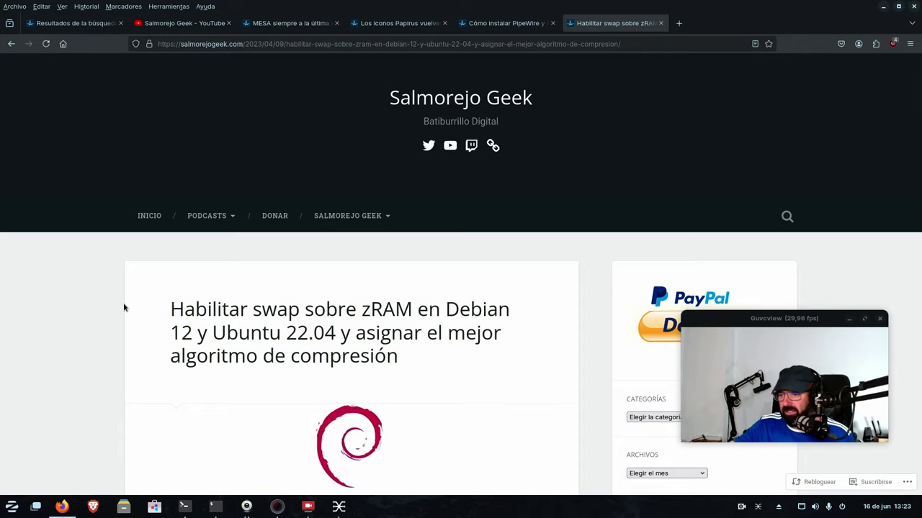
scroll(141, 280, "down", 5)
scroll(140, 280, "down", 8)
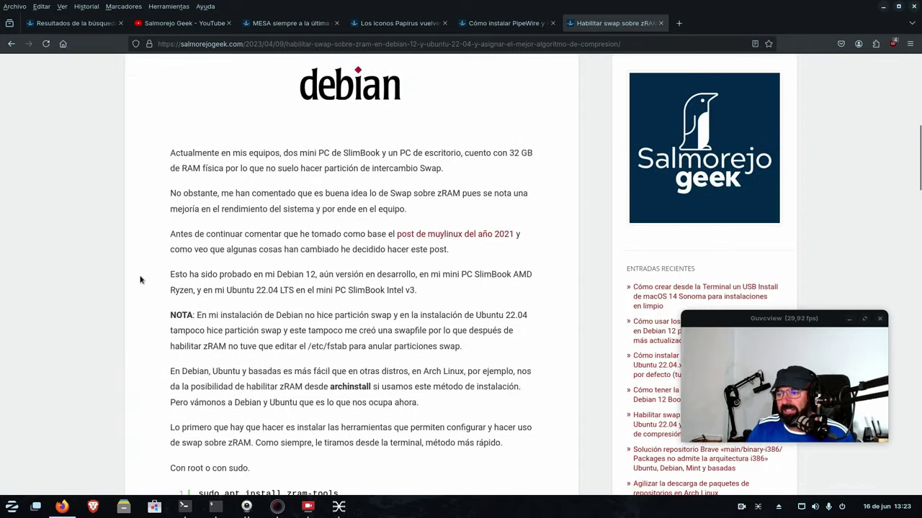
scroll(140, 280, "down", 1)
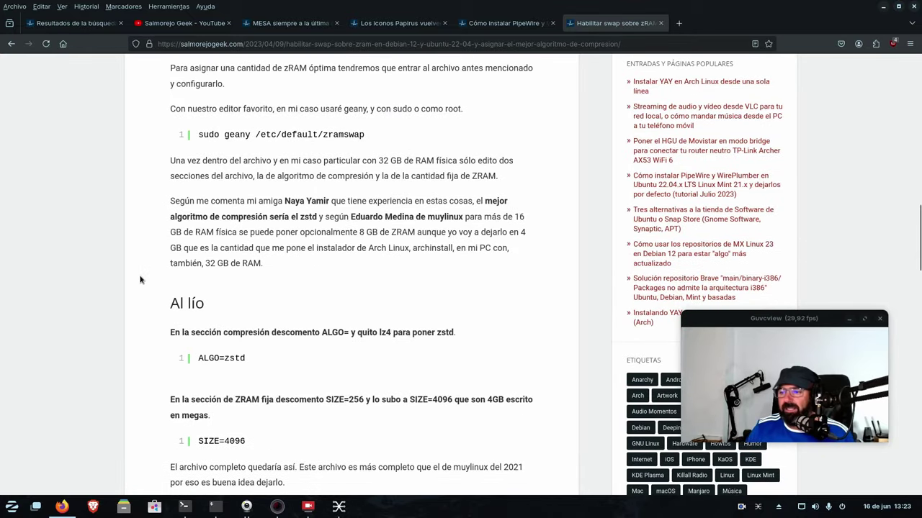
scroll(140, 280, "down", 2)
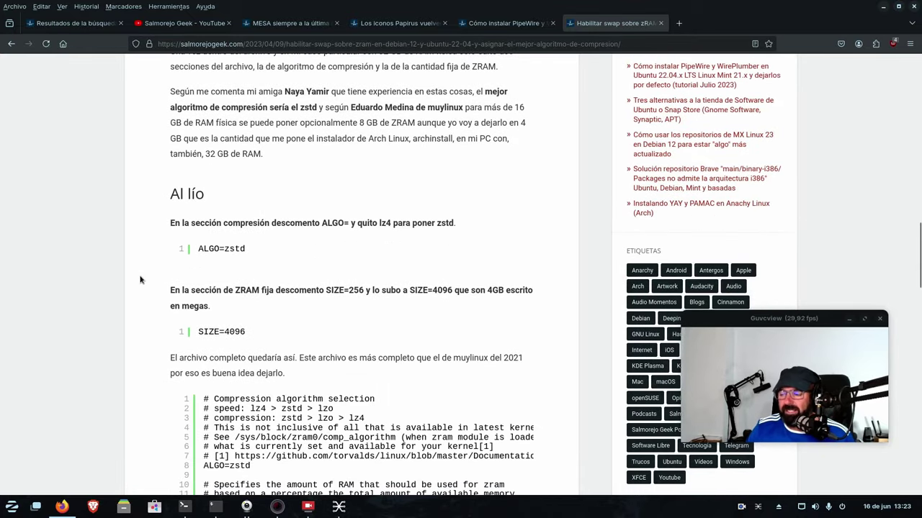
scroll(144, 277, "down", 4)
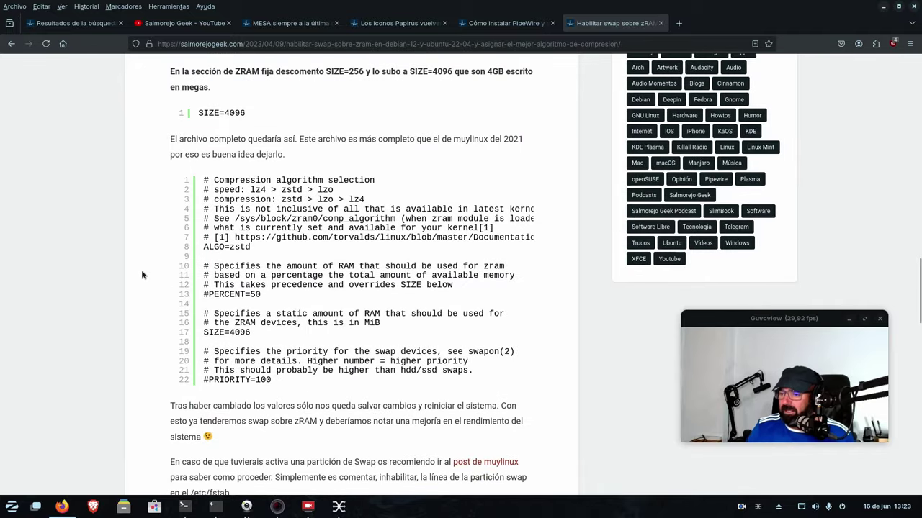
scroll(187, 264, "up", 13)
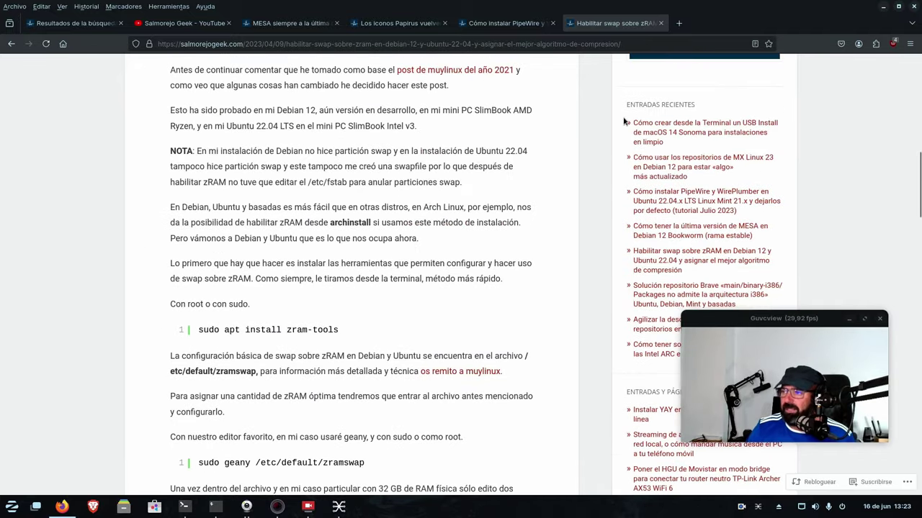
Minimize the open windows, find GParted with the search "gp", launch it and authenticate with the account password
left_click(883, 6)
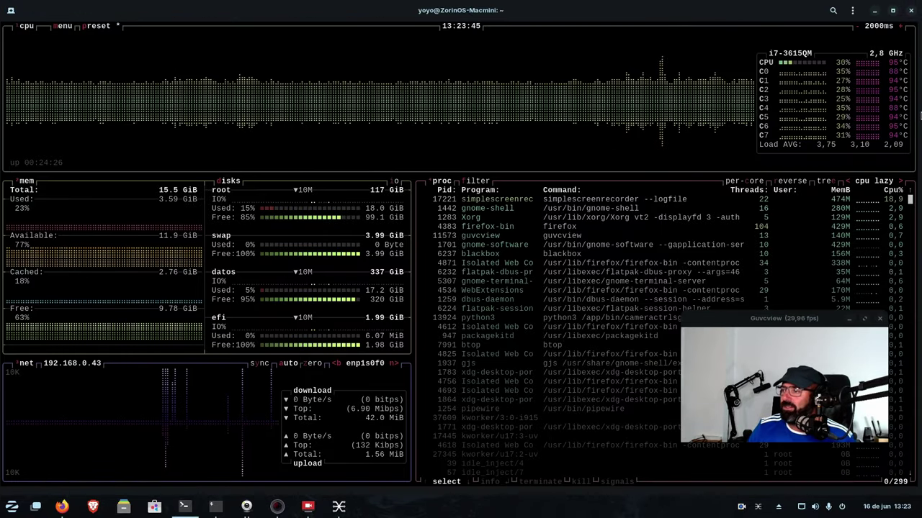
left_click(874, 10)
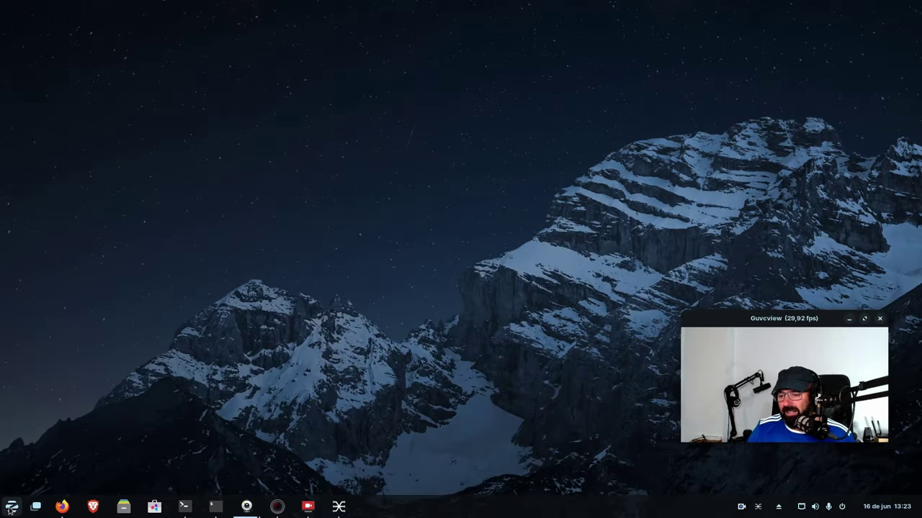
left_click(11, 507)
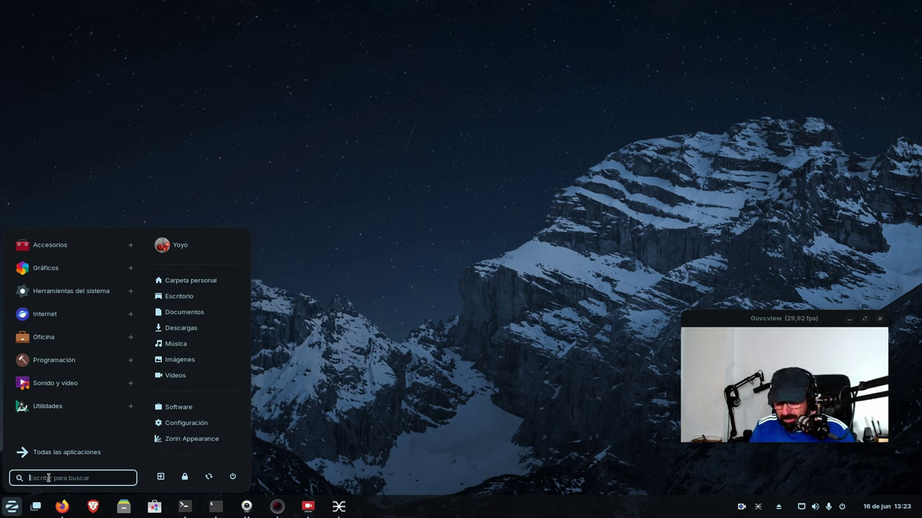
type("gp")
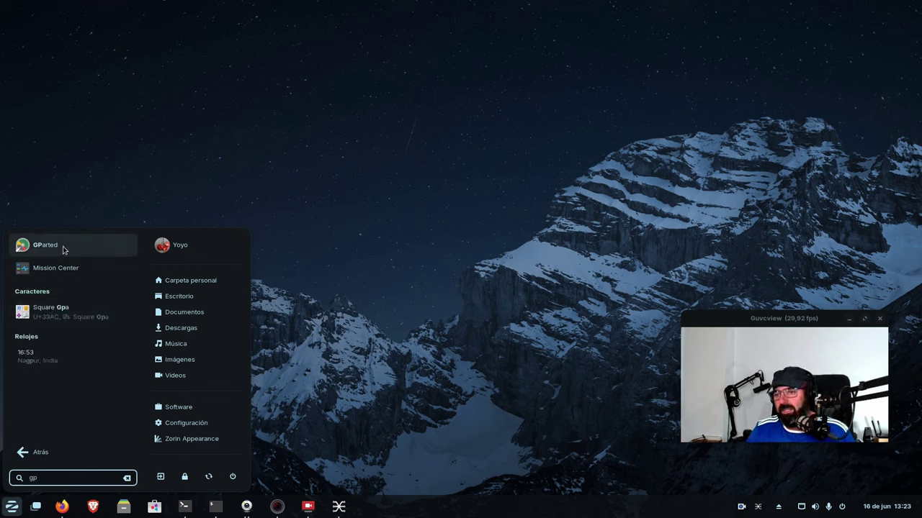
left_click(45, 246)
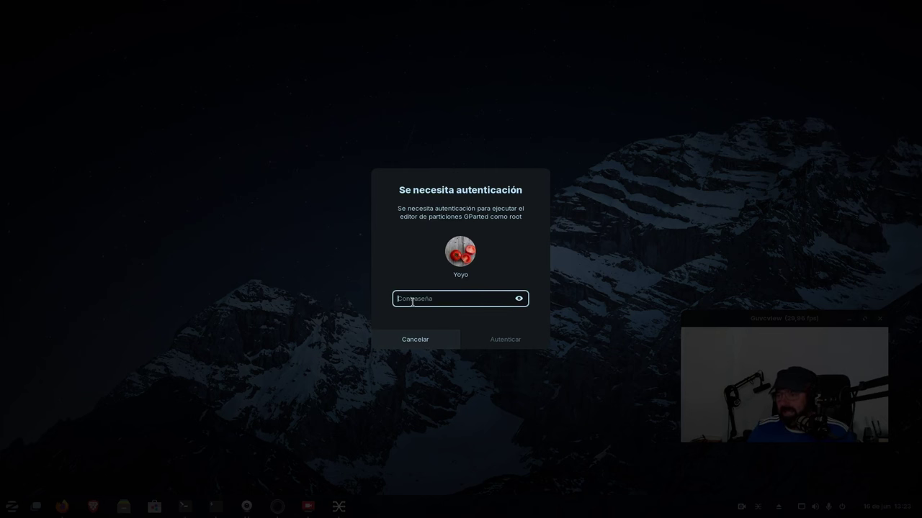
type("•")
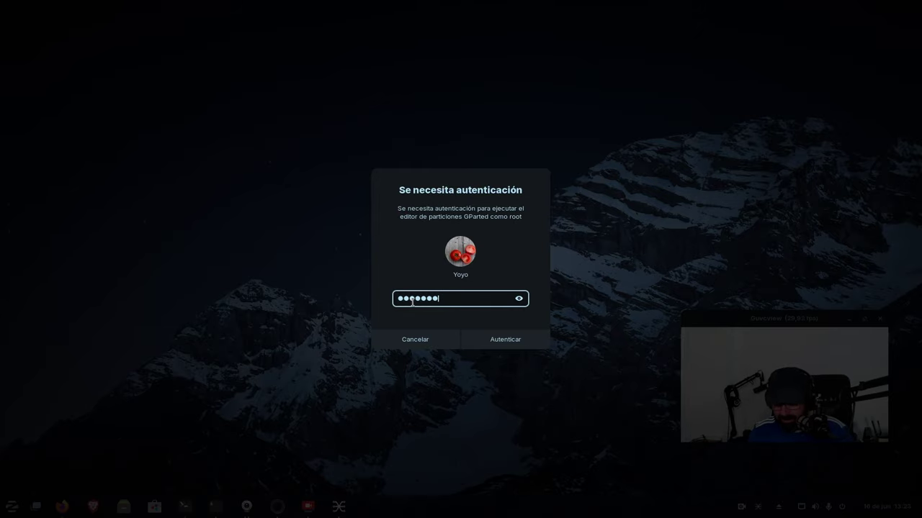
key("Return")
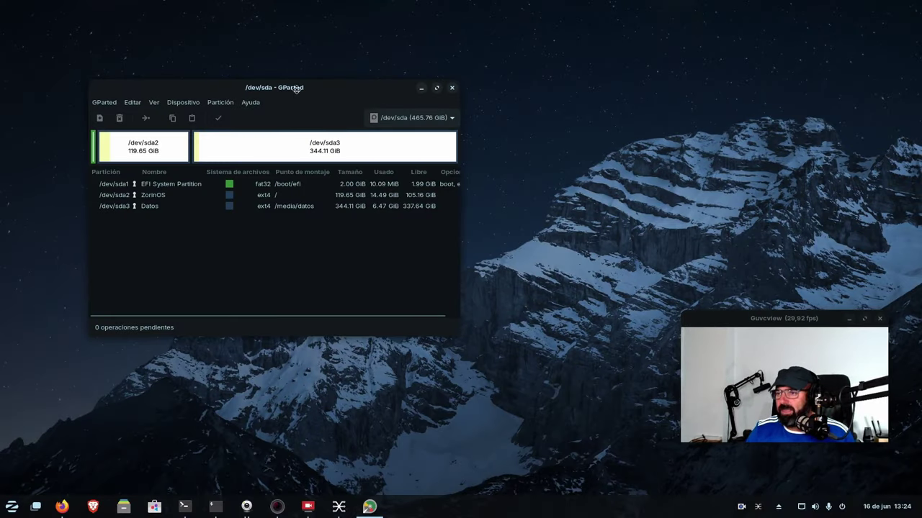
Enlarge the GParted window, examine the EFI System Partition, ZorinOS and Datos partitions one by one, and close GParted
left_click_drag(296, 88, 259, 59)
left_click_drag(422, 304, 632, 320)
left_click(119, 157)
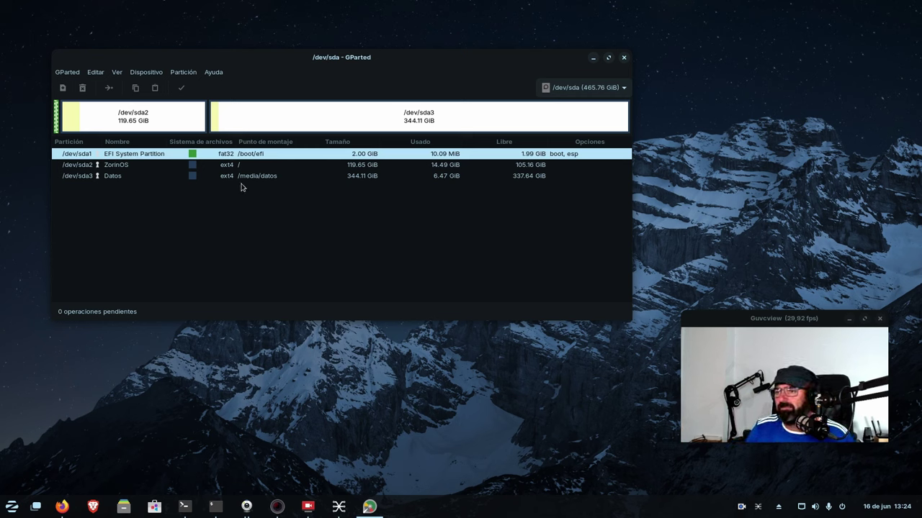
left_click(127, 167)
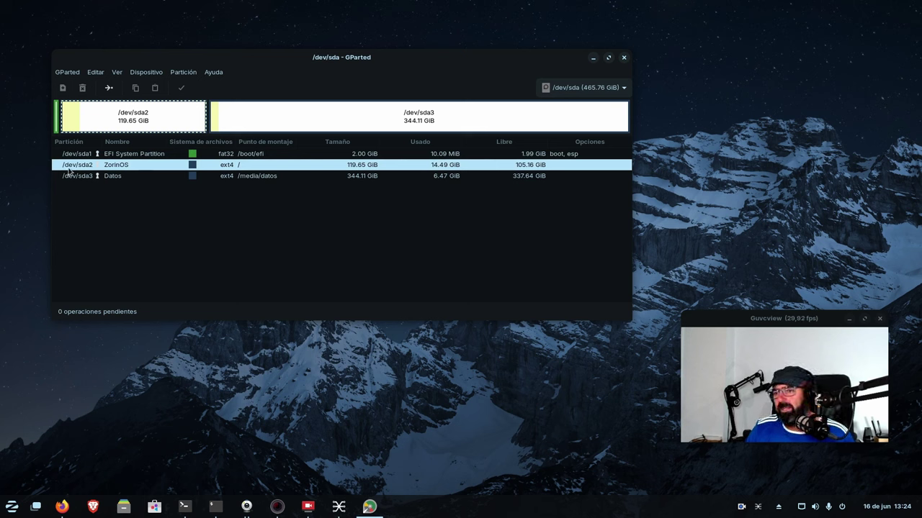
left_click(70, 179)
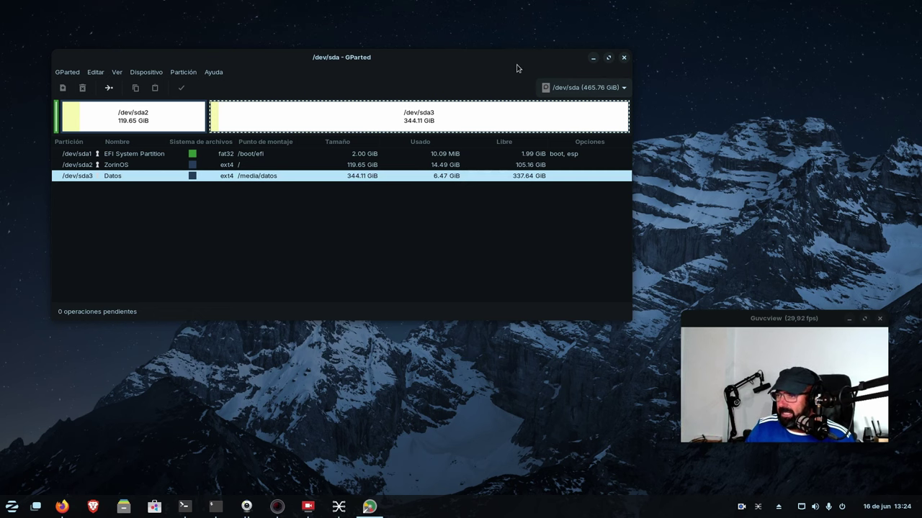
left_click_drag(485, 58, 514, 72)
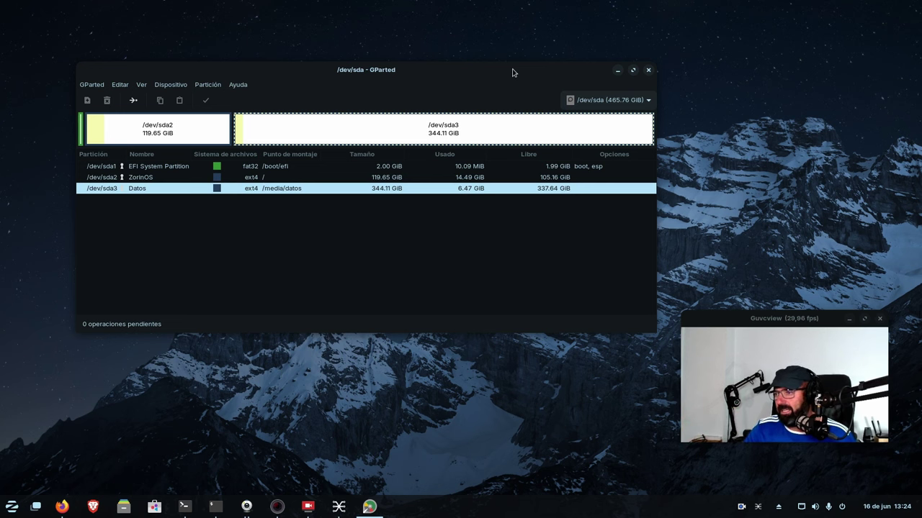
left_click(648, 71)
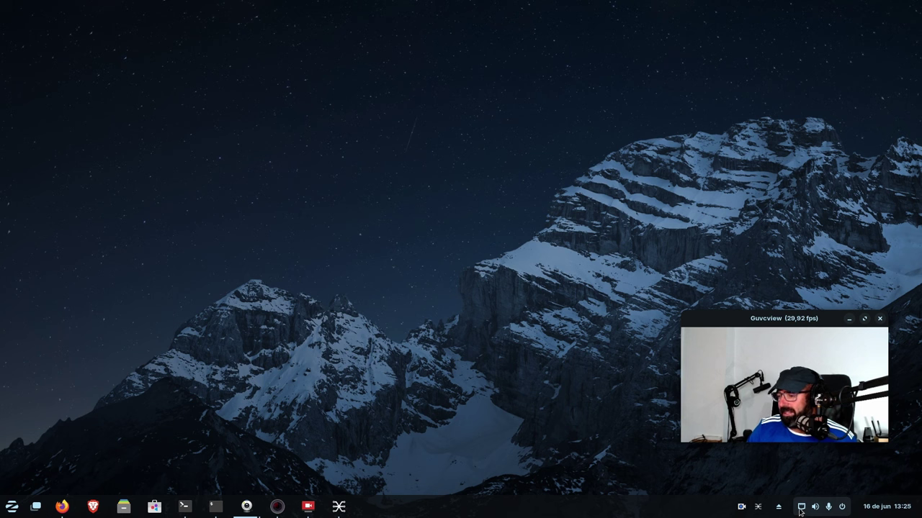
Bring up the terminal holding the inxi output, maximize it and list the PCI devices with lspci
left_click(398, 305)
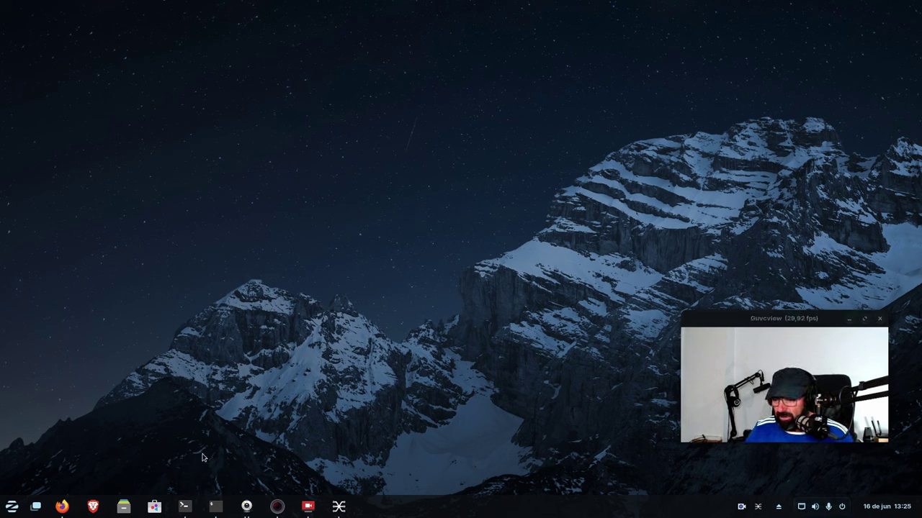
left_click(186, 508)
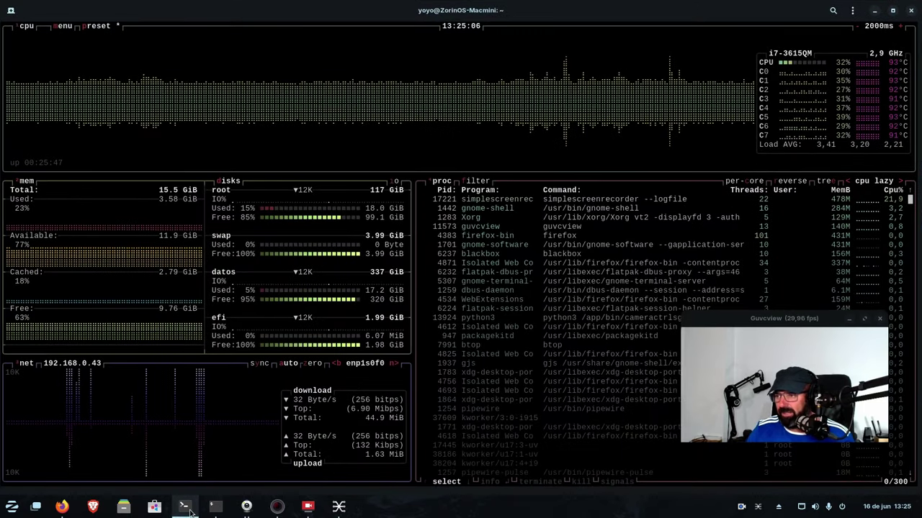
left_click(215, 507)
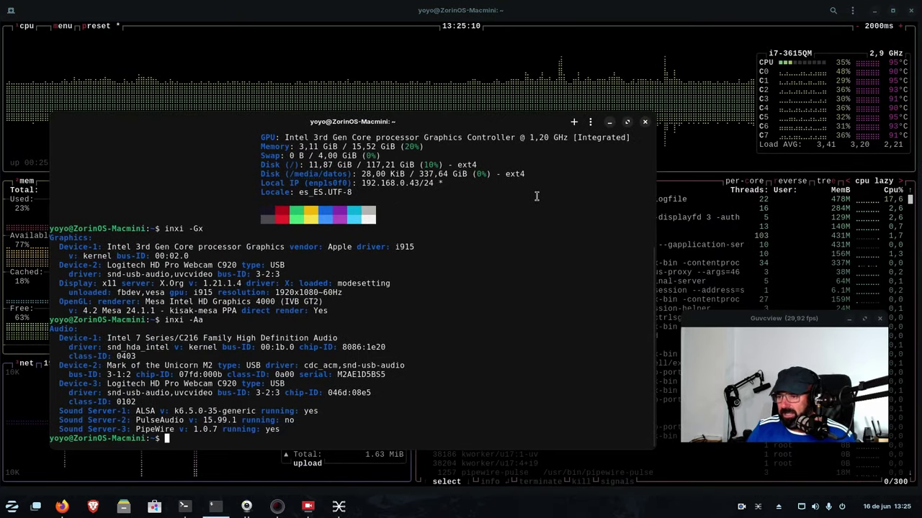
left_click(628, 123)
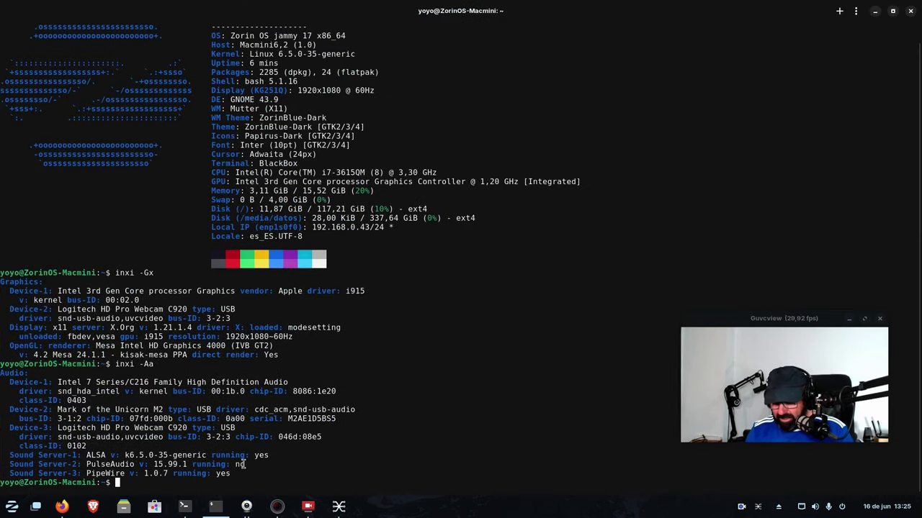
type("lspc")
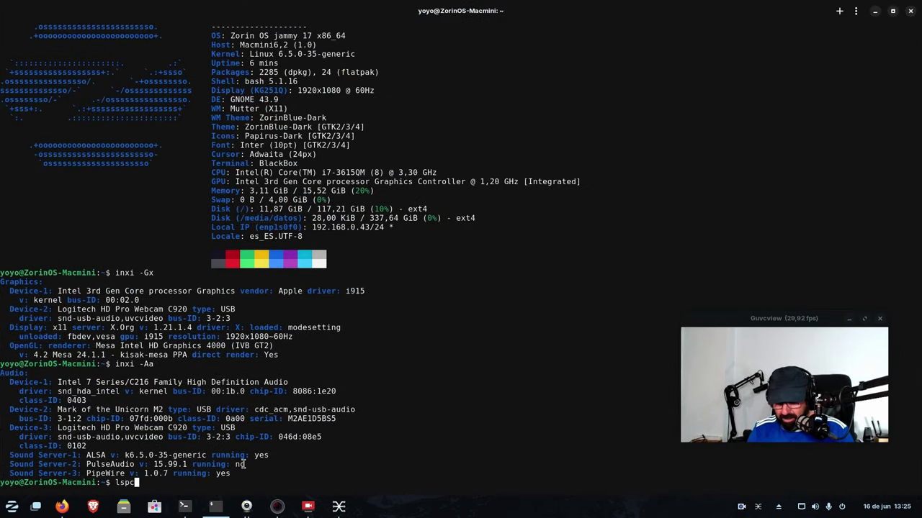
type("i")
key("Return")
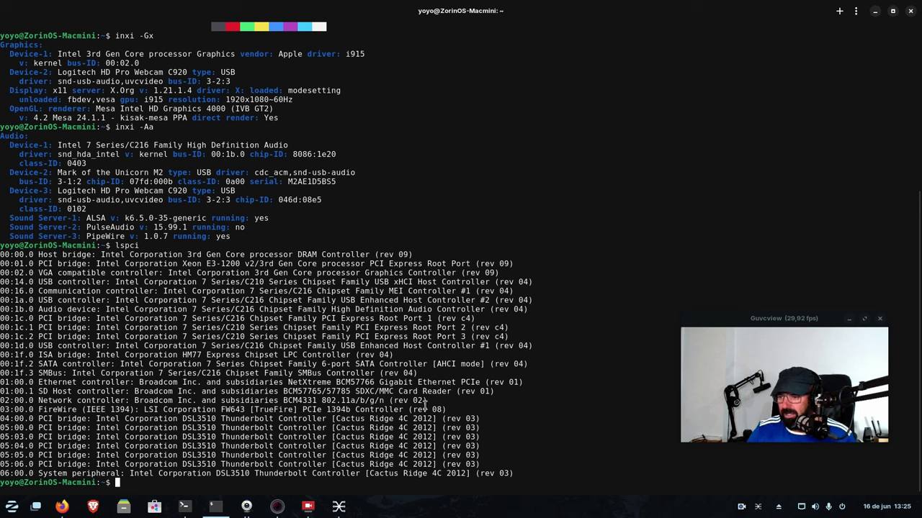
Highlight the BCM4331 802.11a/b/g/n network controller entry in the lspci output and clear the terminals off the desktop
left_click_drag(425, 402, 195, 401)
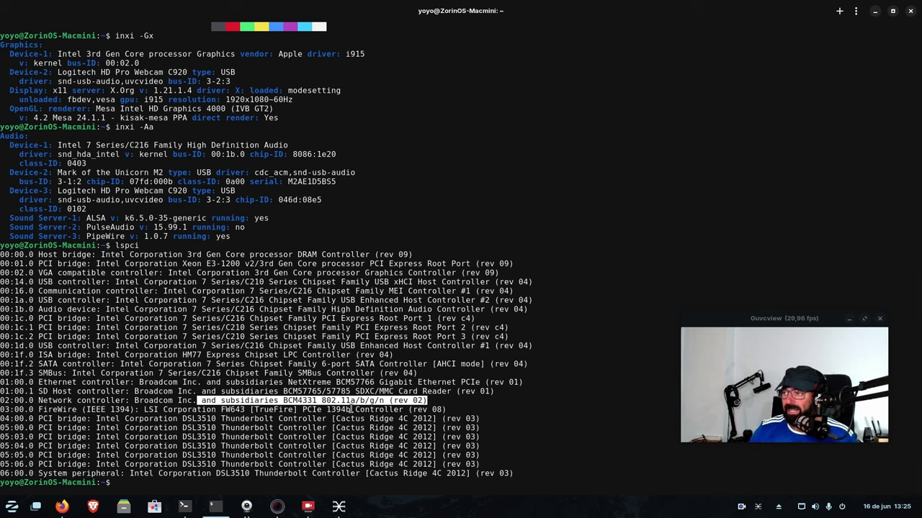
key("alt+Tab")
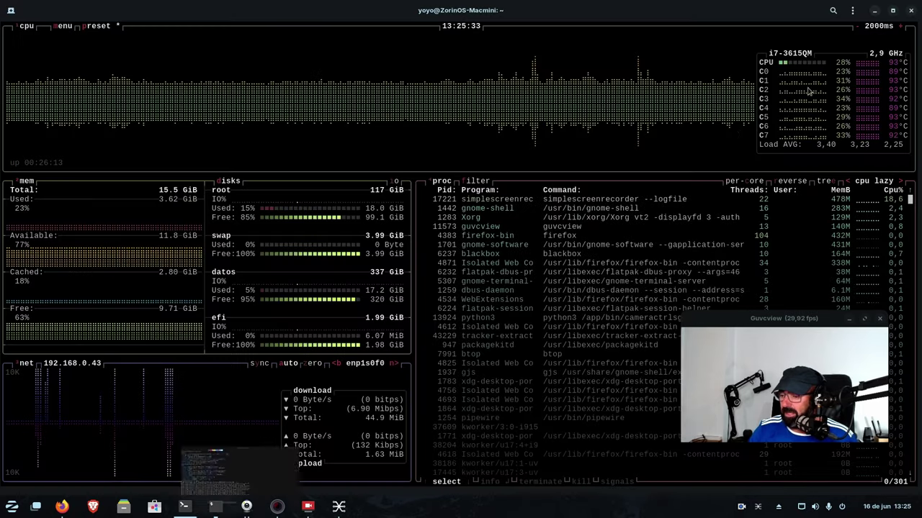
left_click(875, 11)
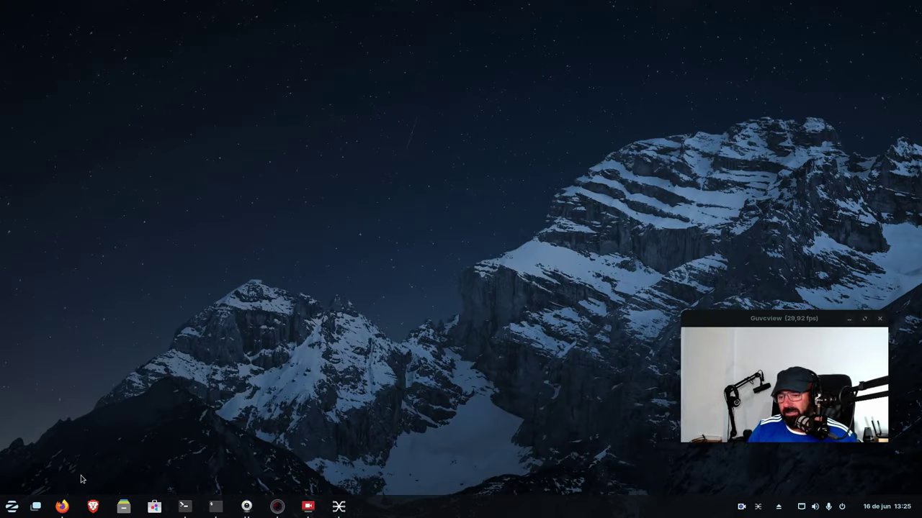
Open the Capturas de pantalla folder inside Imágenes in the file manager and enlarge its window
left_click(123, 506)
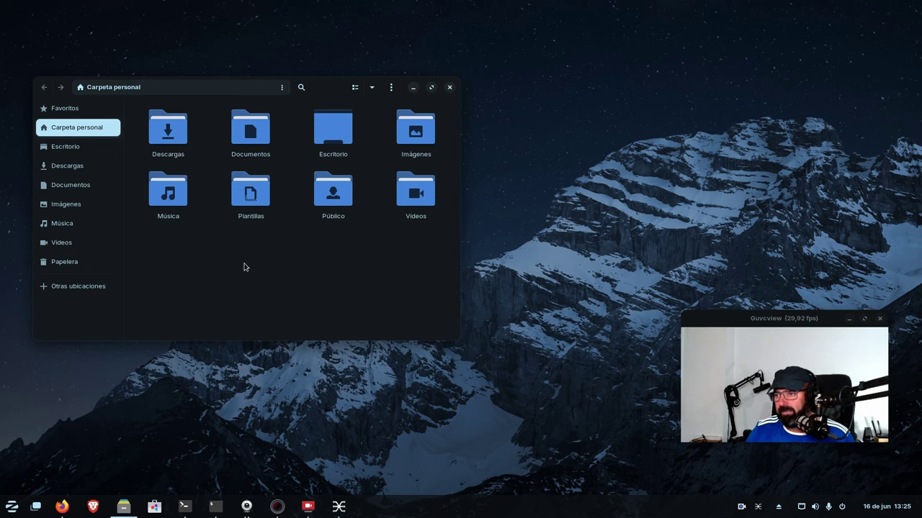
double_click(416, 129)
left_click(194, 130)
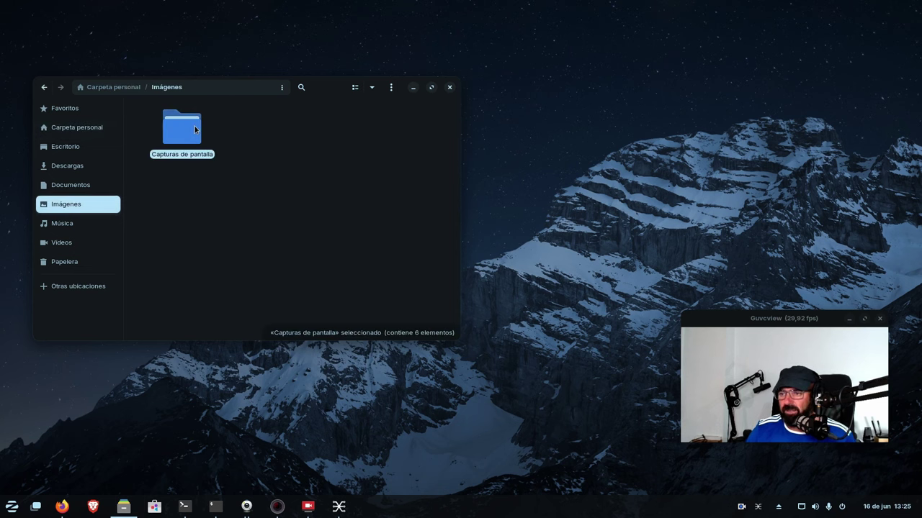
double_click(195, 130)
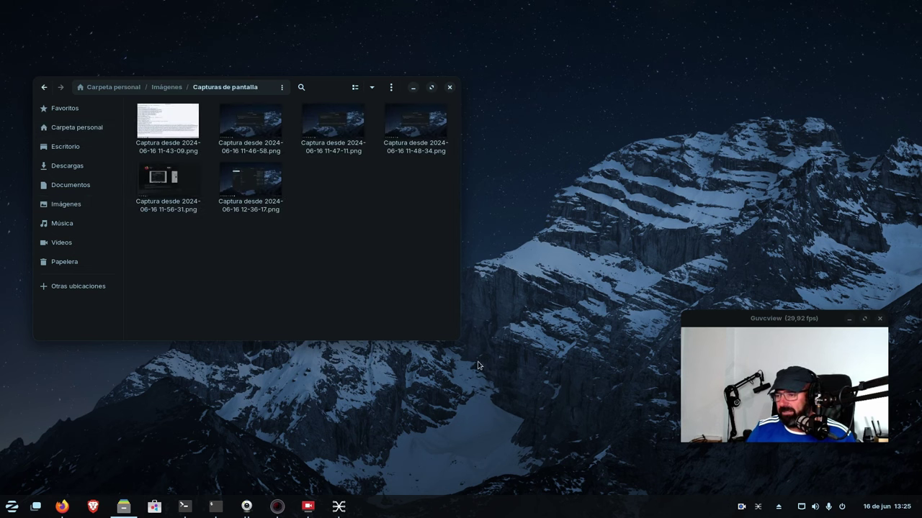
left_click_drag(459, 340, 627, 450)
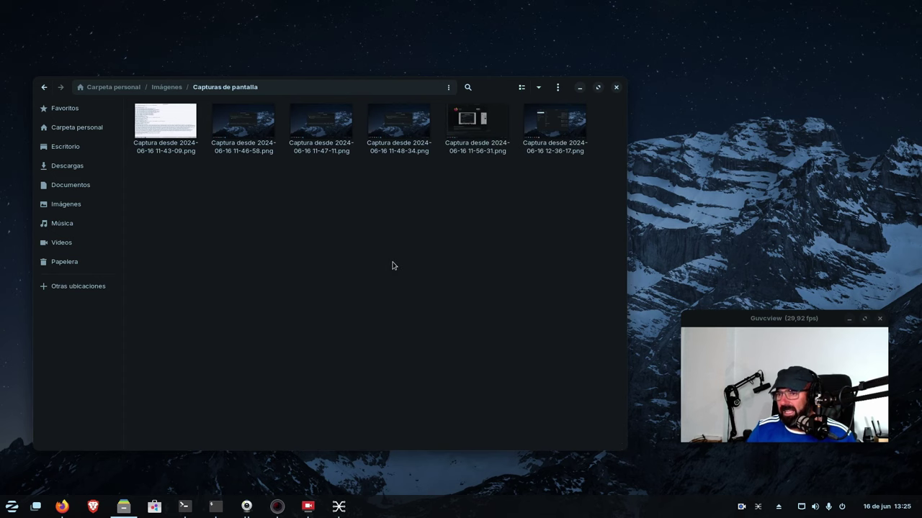
View the 11-43-09 capture of the apt upgrade, inspect the Más controladores options up close in the 11-46-58 capture, and close both
left_click_drag(138, 155, 242, 137)
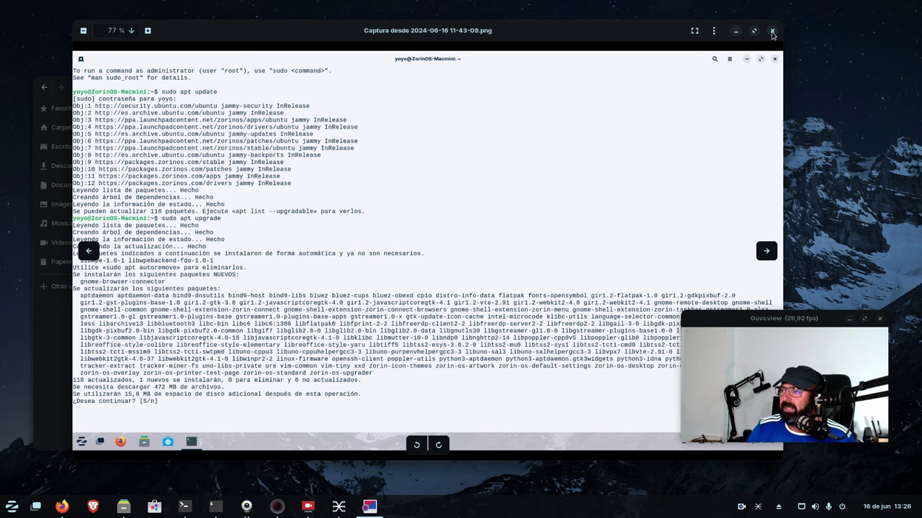
left_click(773, 31)
double_click(240, 136)
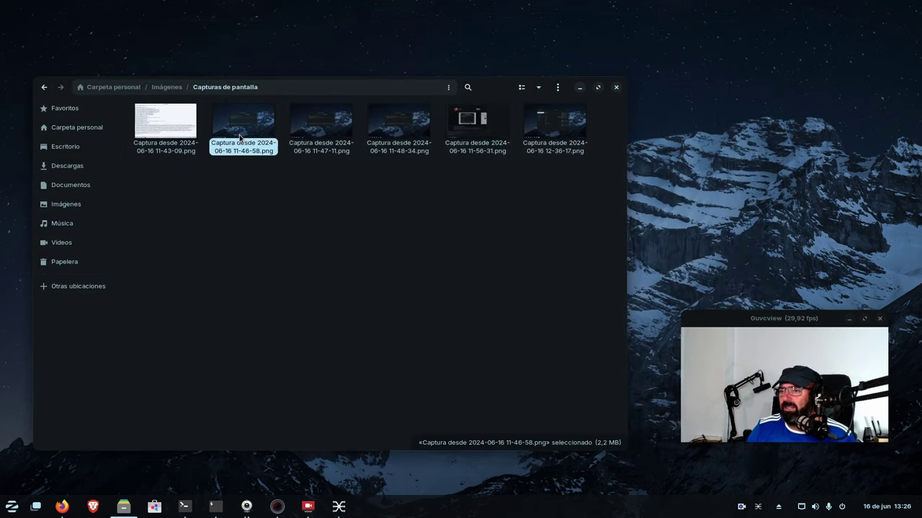
scroll(473, 313, "up", 2)
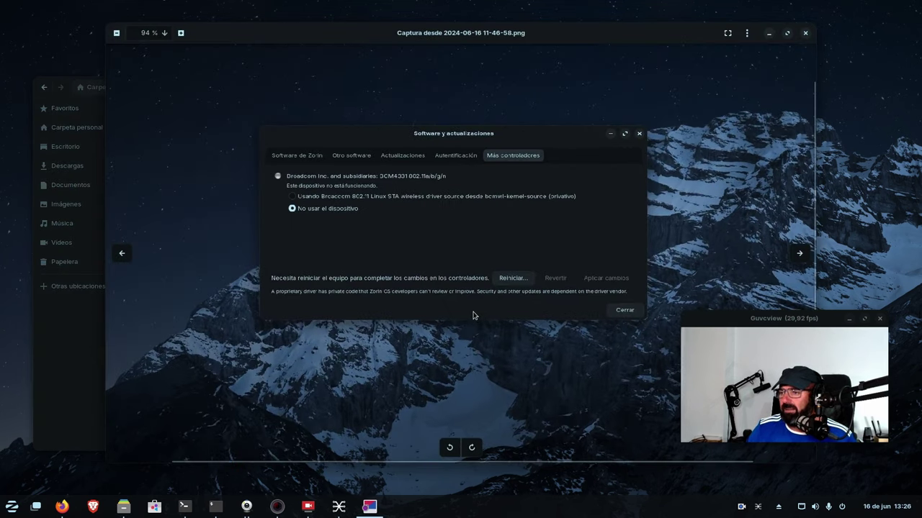
scroll(473, 314, "up", 1)
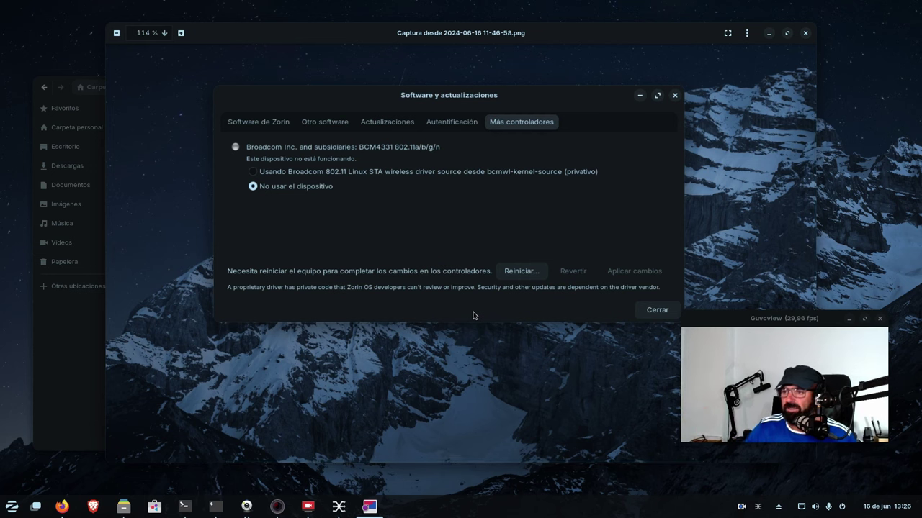
scroll(328, 229, "up", 2)
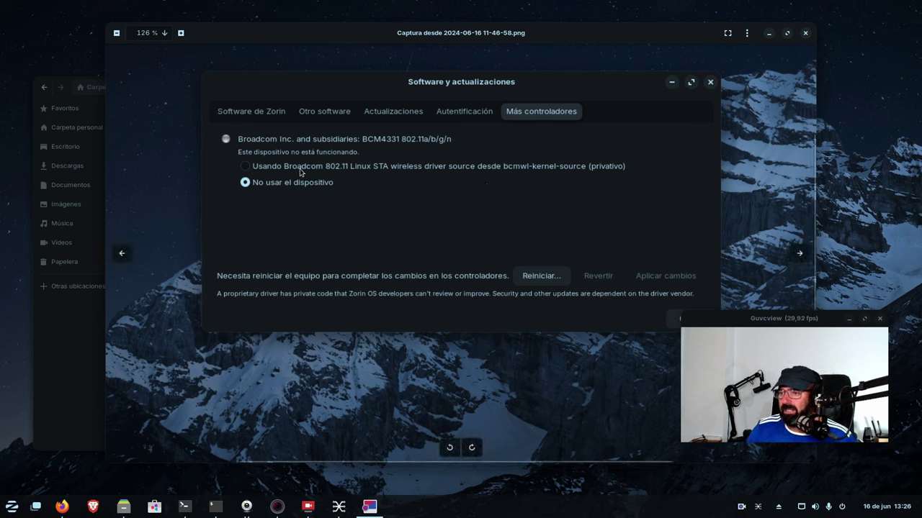
left_click(806, 34)
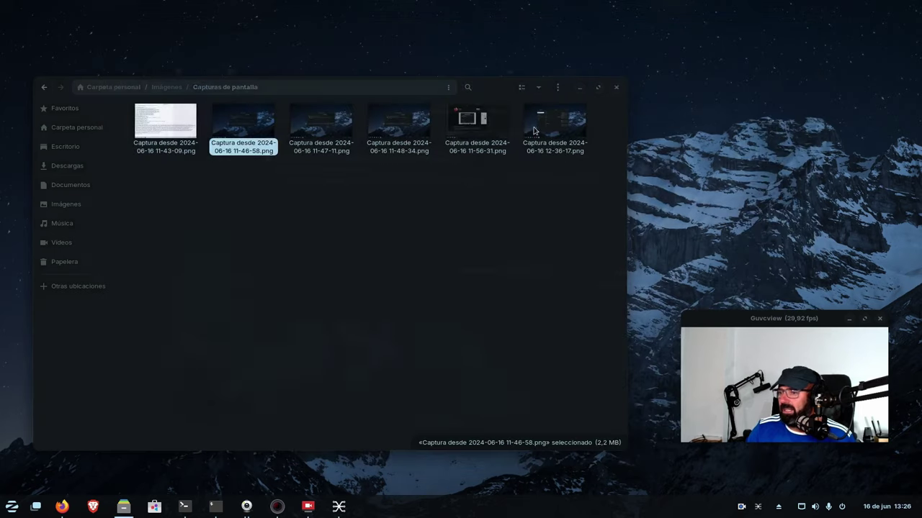
Inspect the selected Broadcom STA wireless driver up close in the 11-47-11 capture, close it, and do the same in the 11-48-34 capture
double_click(327, 135)
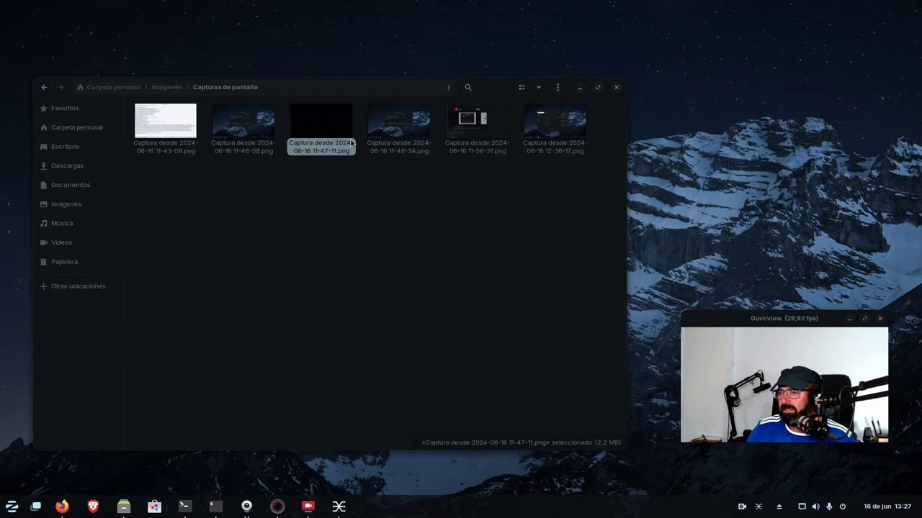
scroll(497, 231, "up", 3)
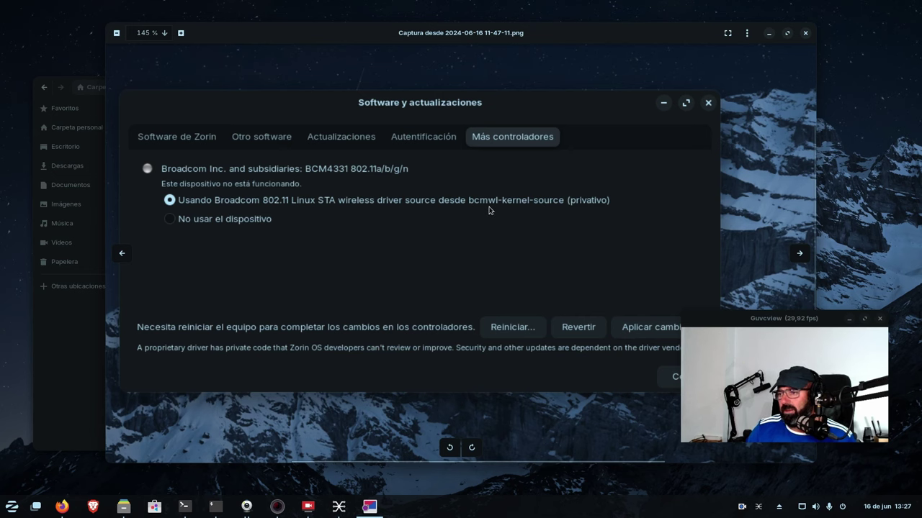
left_click(807, 36)
double_click(401, 134)
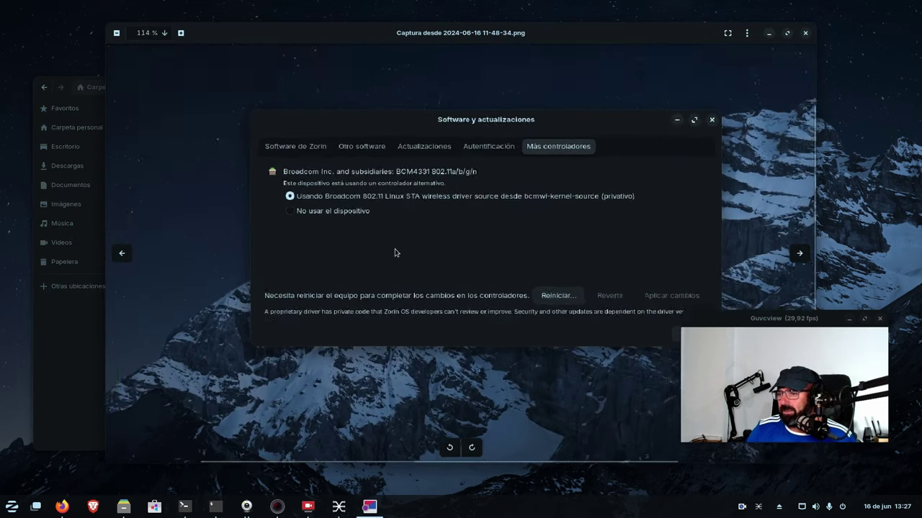
scroll(394, 253, "up", 3)
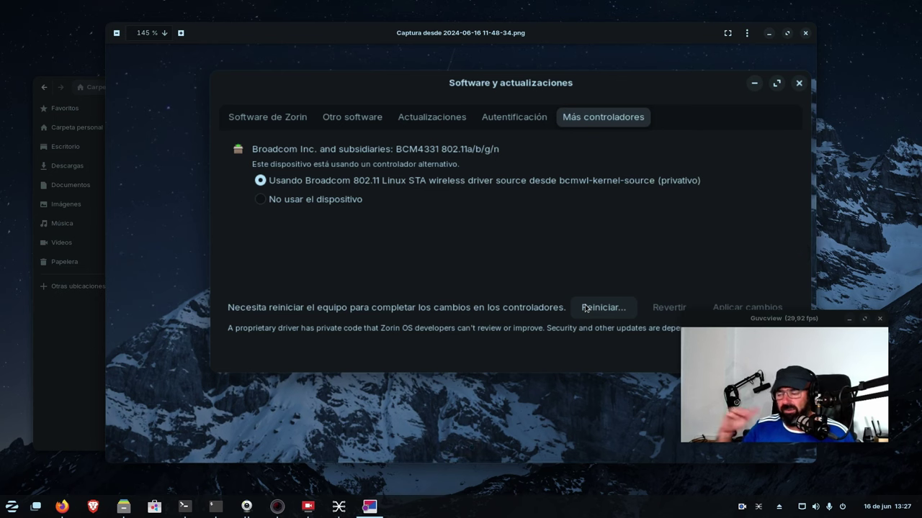
Close the 11-48-34 capture, inspect the Uninstall Firefox dialog with Delete selected up close in the 11-56-31 capture, and close it
left_click(805, 33)
left_click(414, 222)
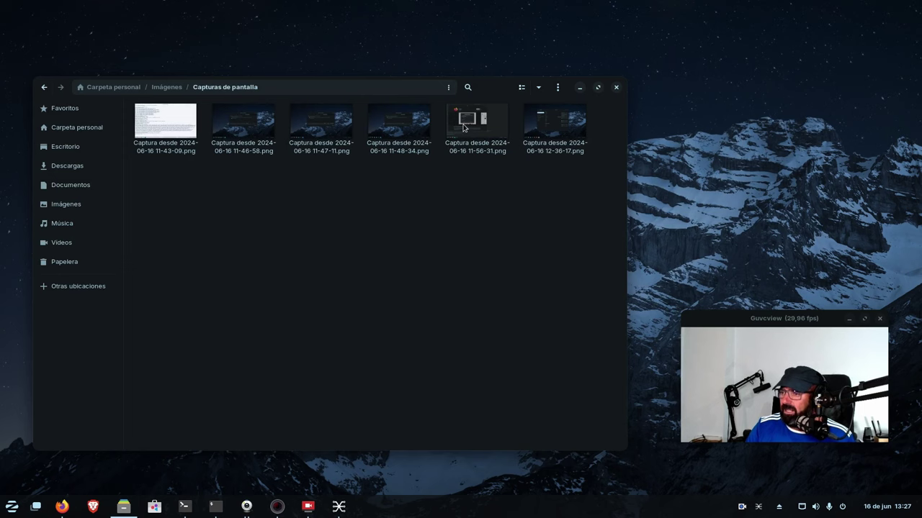
double_click(476, 123)
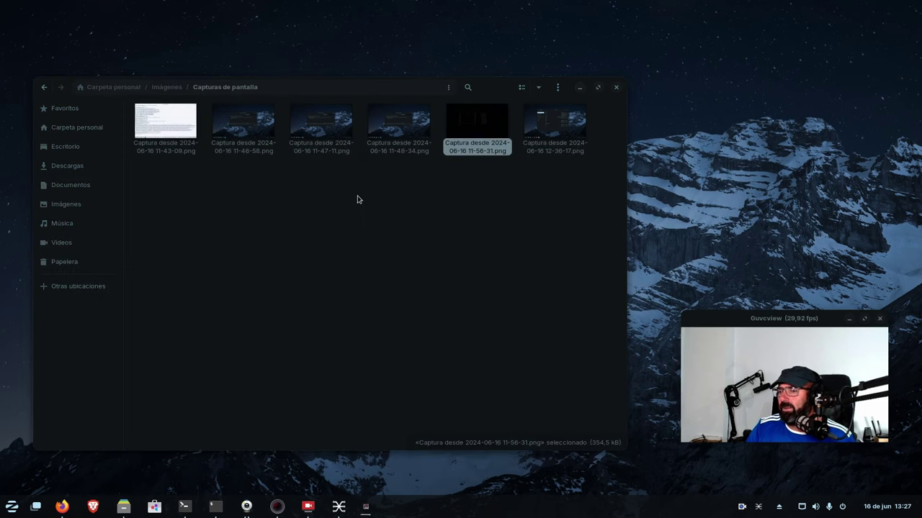
scroll(331, 278, "up", 1)
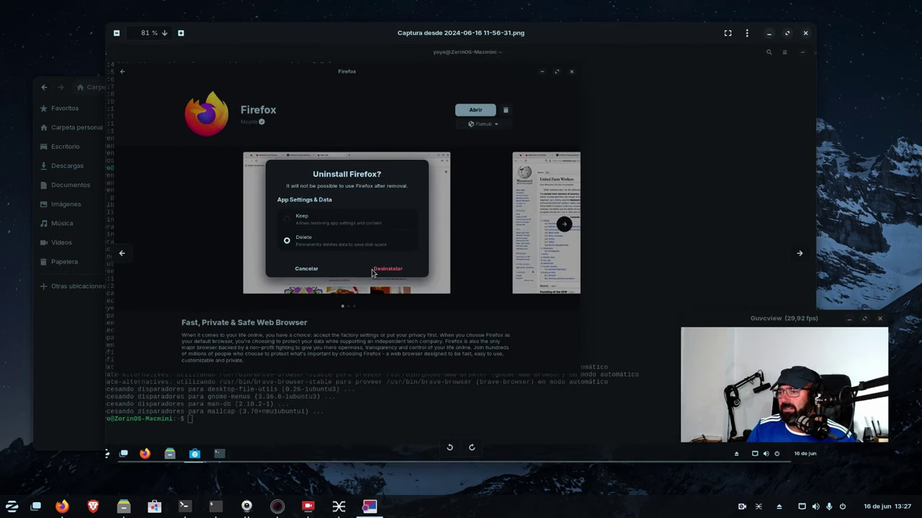
scroll(431, 280, "up", 5)
scroll(431, 280, "down", 4)
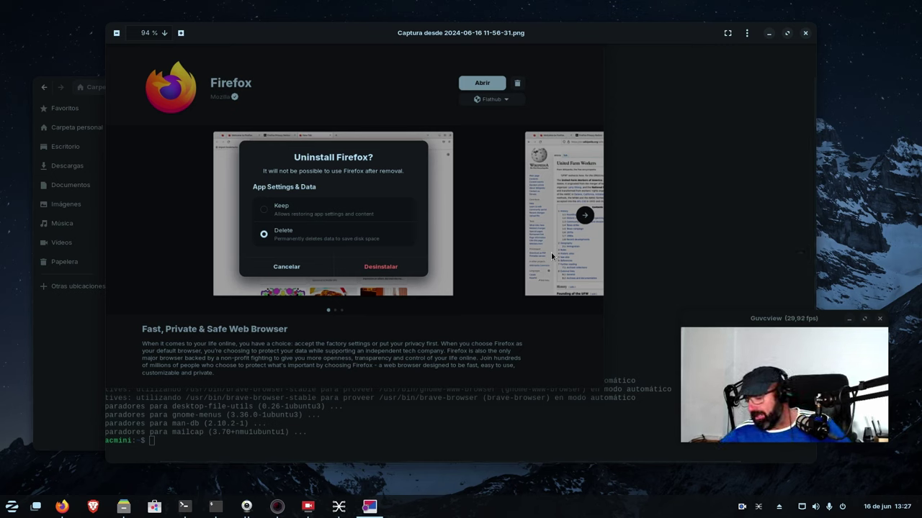
left_click(805, 33)
left_click(442, 265)
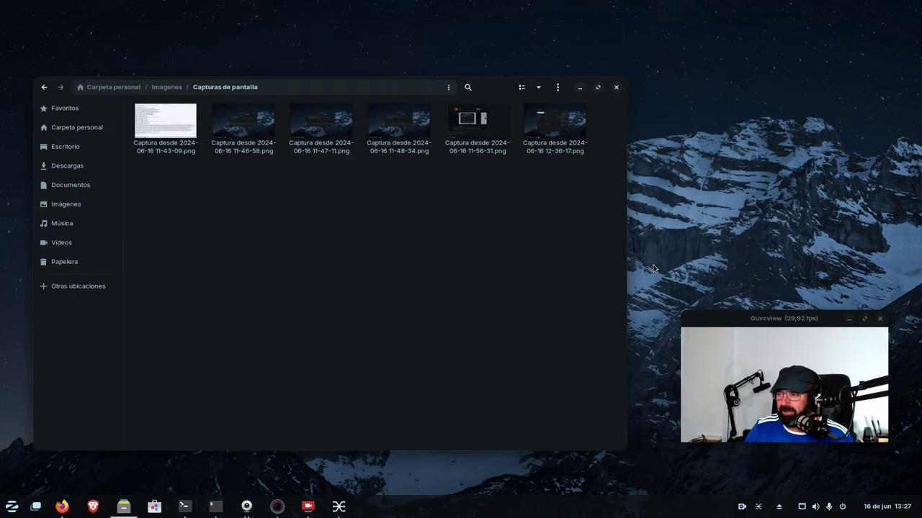
Open the 12-36-17 capture and inspect the Apariencia settings of Retoques up close
double_click(554, 122)
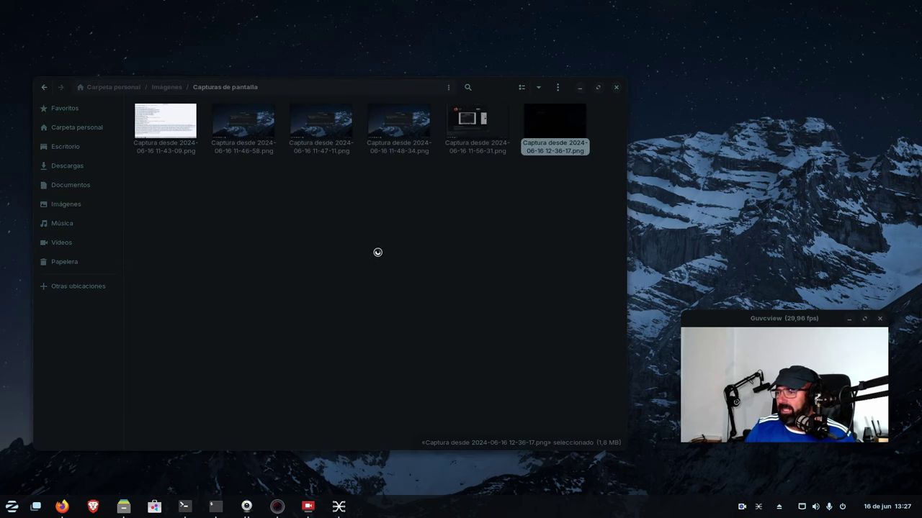
scroll(435, 298, "up", 3)
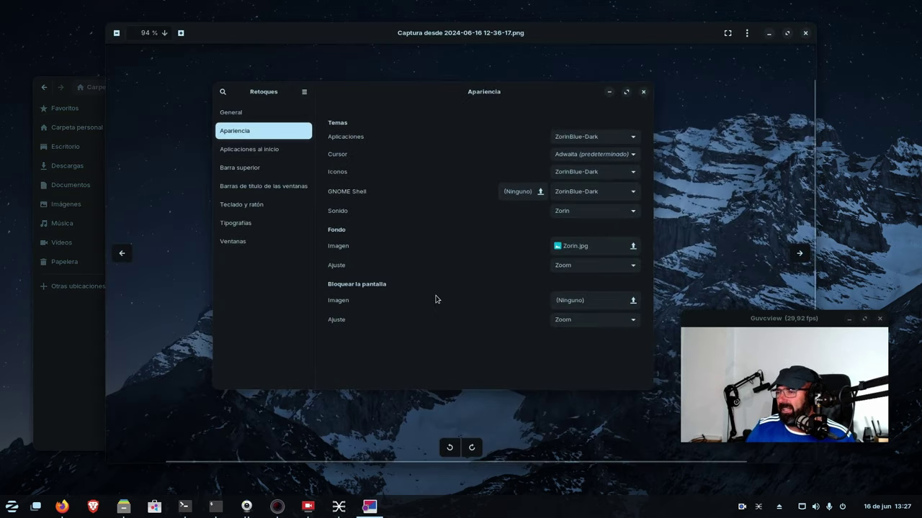